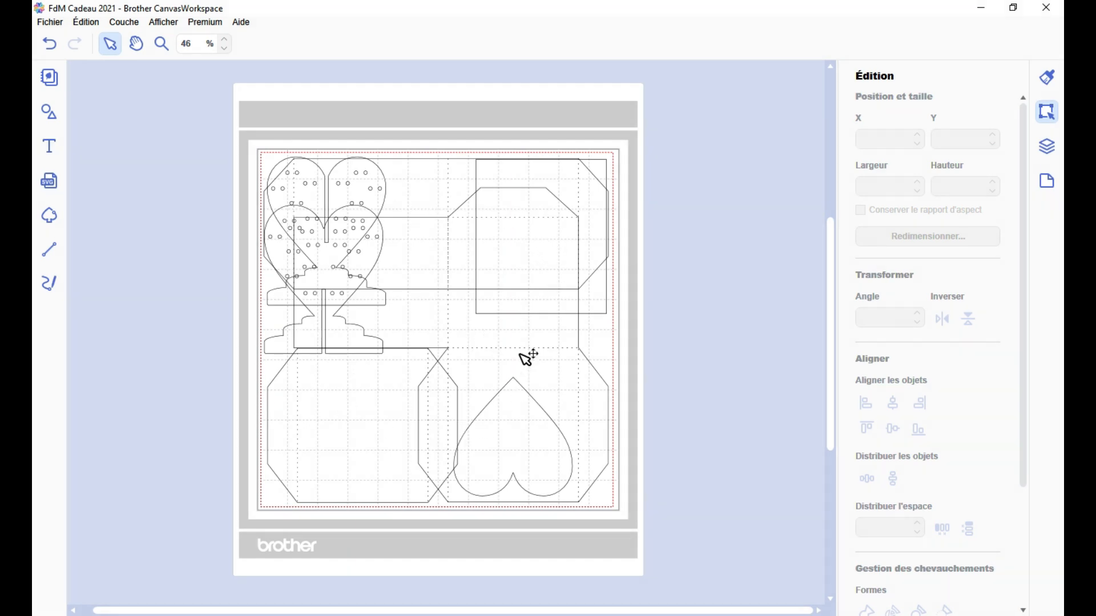
Move both perforated heart stands off the mat and separate them so one sits above the other beside it
click(338, 178)
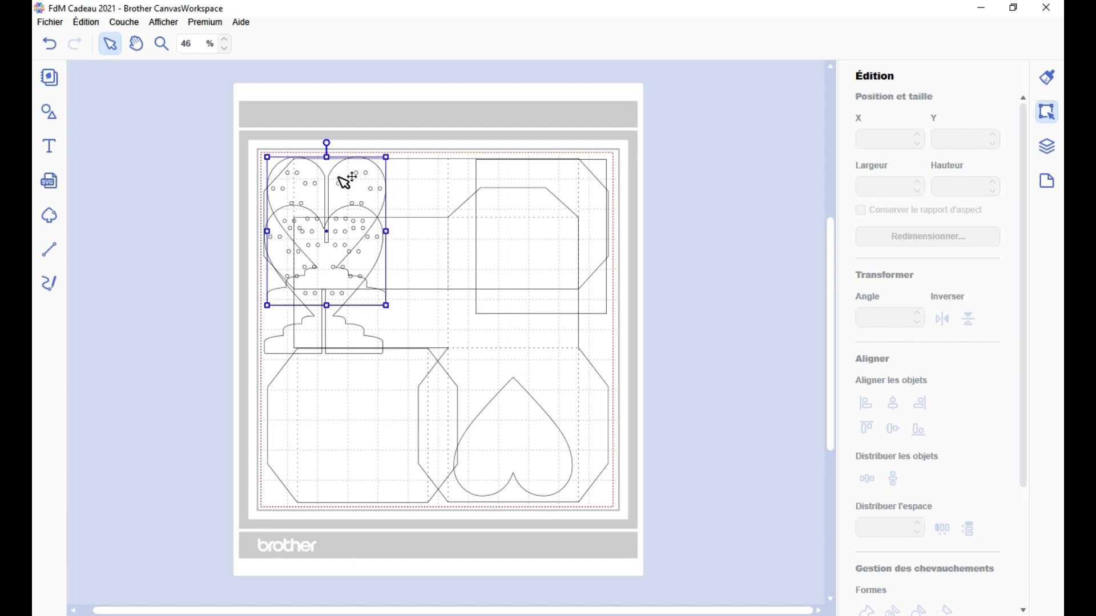
click(350, 234)
click(353, 344)
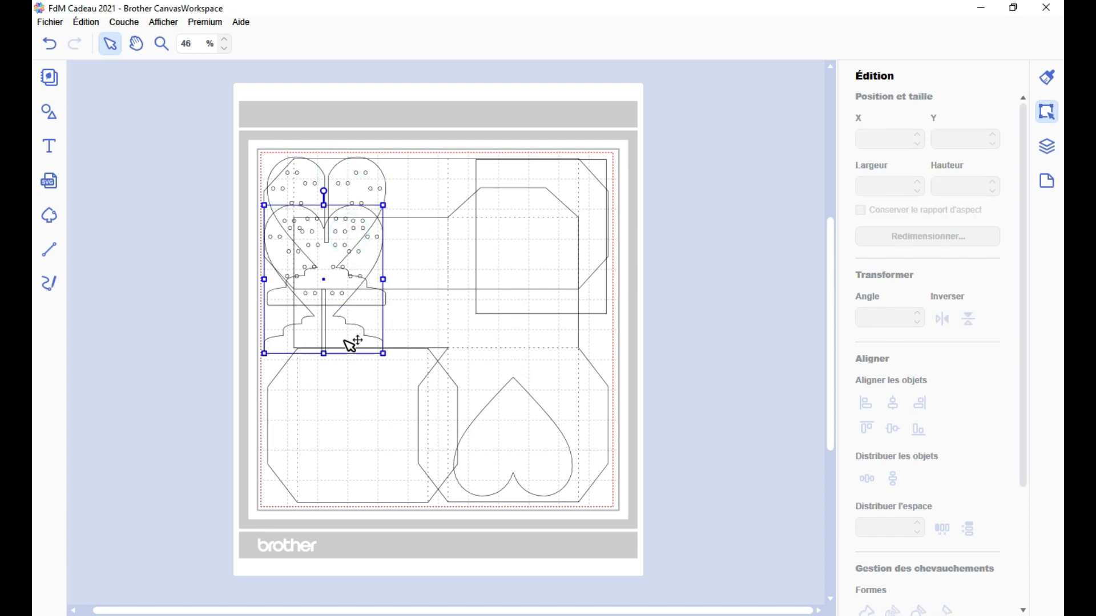
shift+click(363, 193)
drag(363, 192, 210, 217)
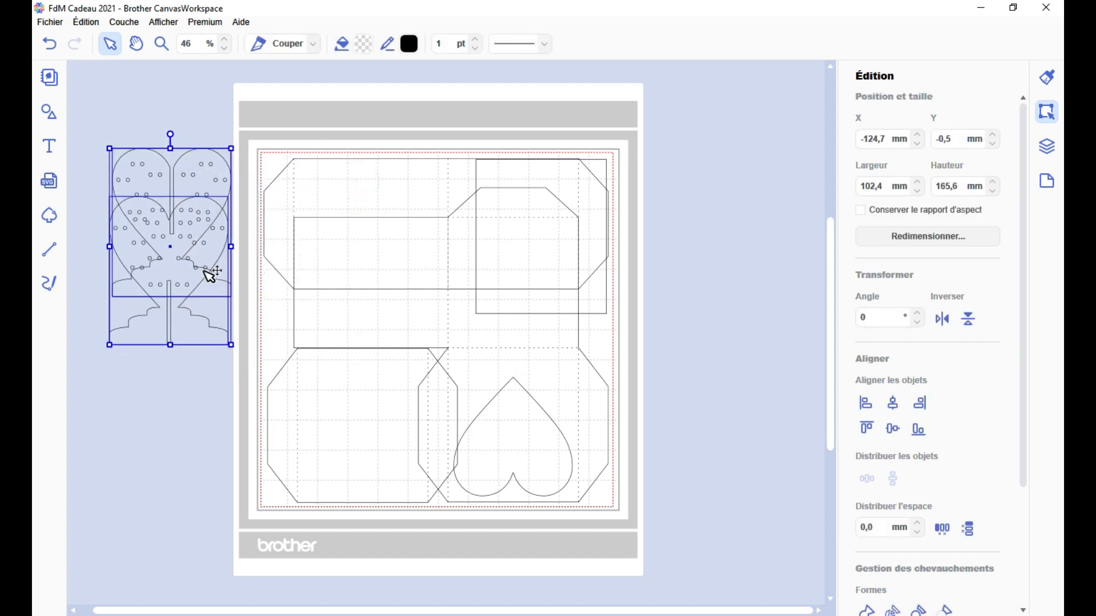
click(208, 362)
drag(192, 315, 190, 424)
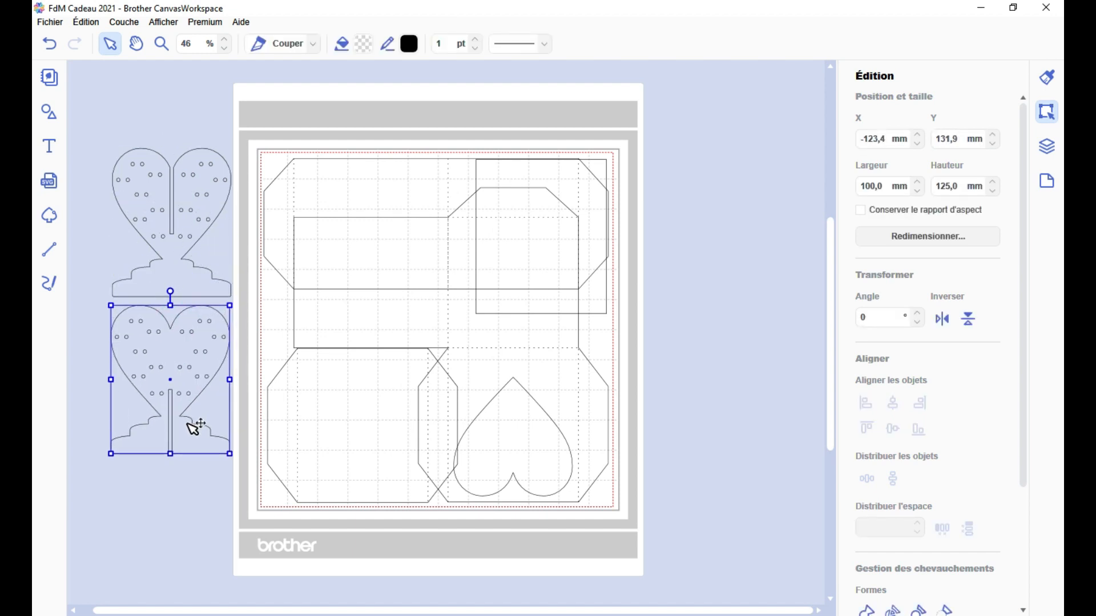
click(253, 337)
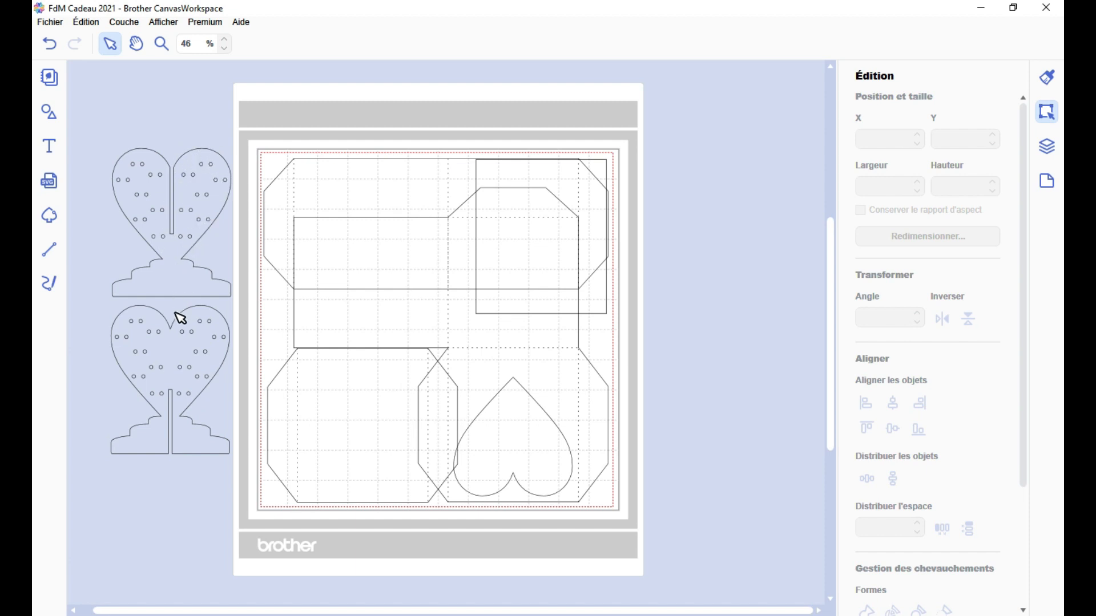
click(177, 343)
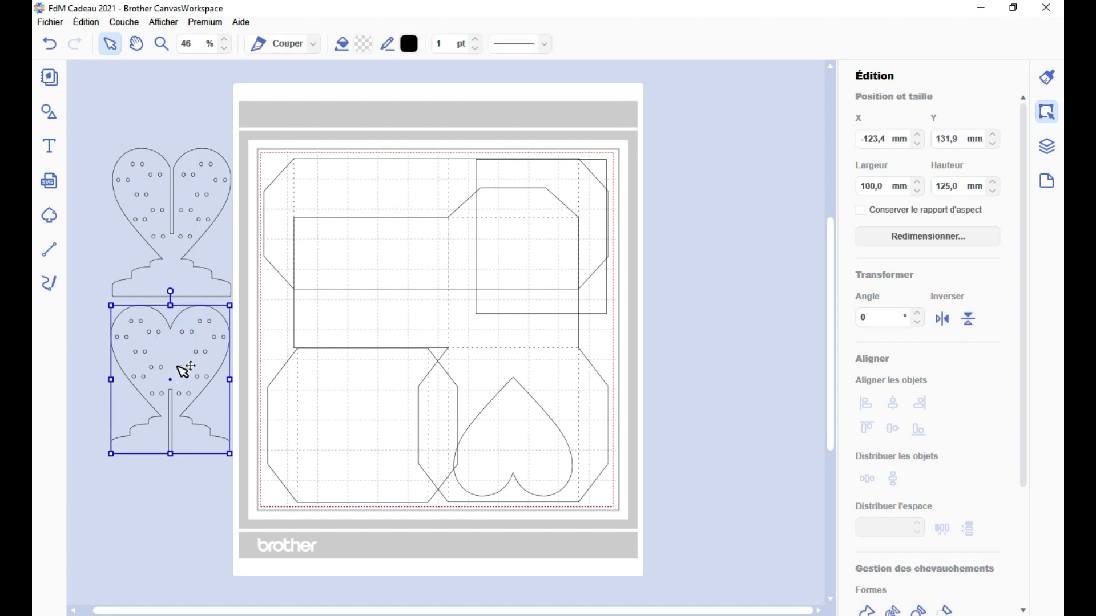
click(258, 318)
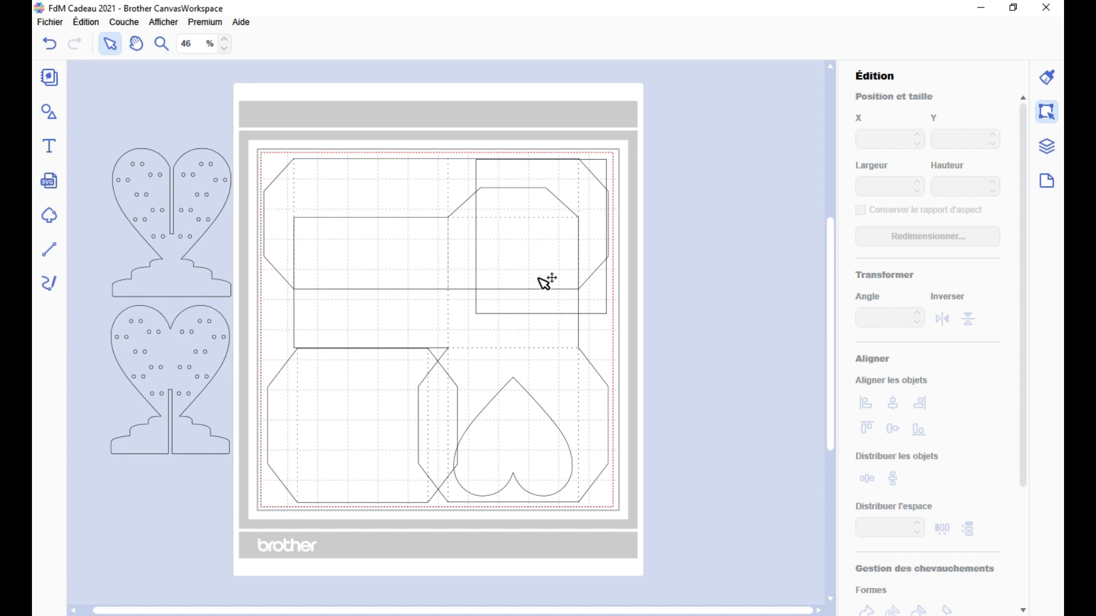
Spread the overlapping box pieces apart, placing the plain rectangle beside the mat and the octagonal panel above the main box piece
click(520, 230)
drag(525, 240, 545, 109)
shift+click(608, 307)
shift+click(498, 328)
drag(506, 327, 474, 392)
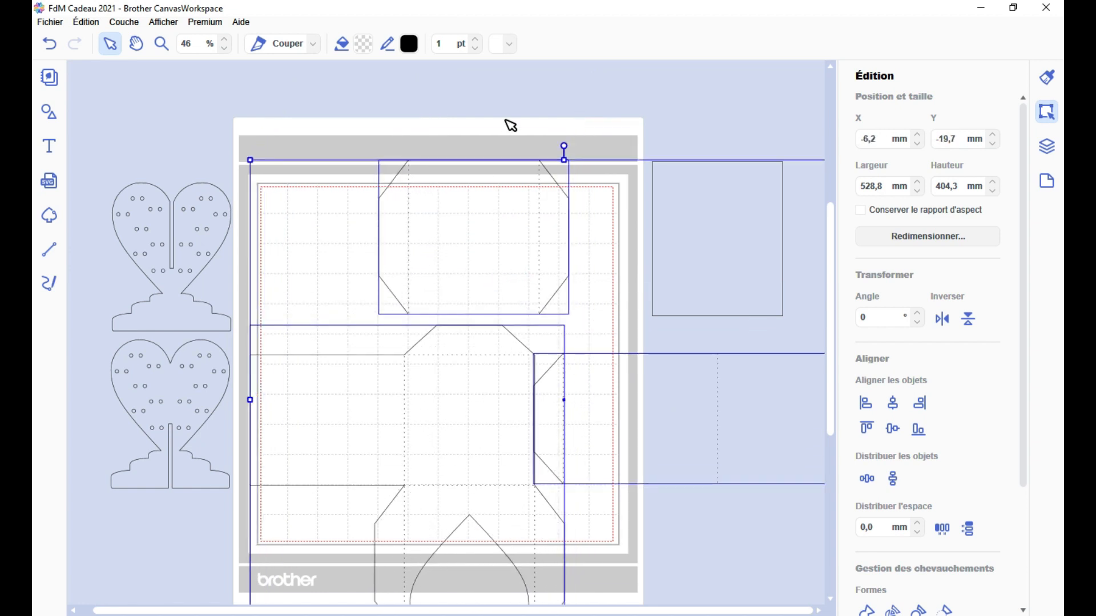
click(505, 120)
scroll(606, 304, down, 1)
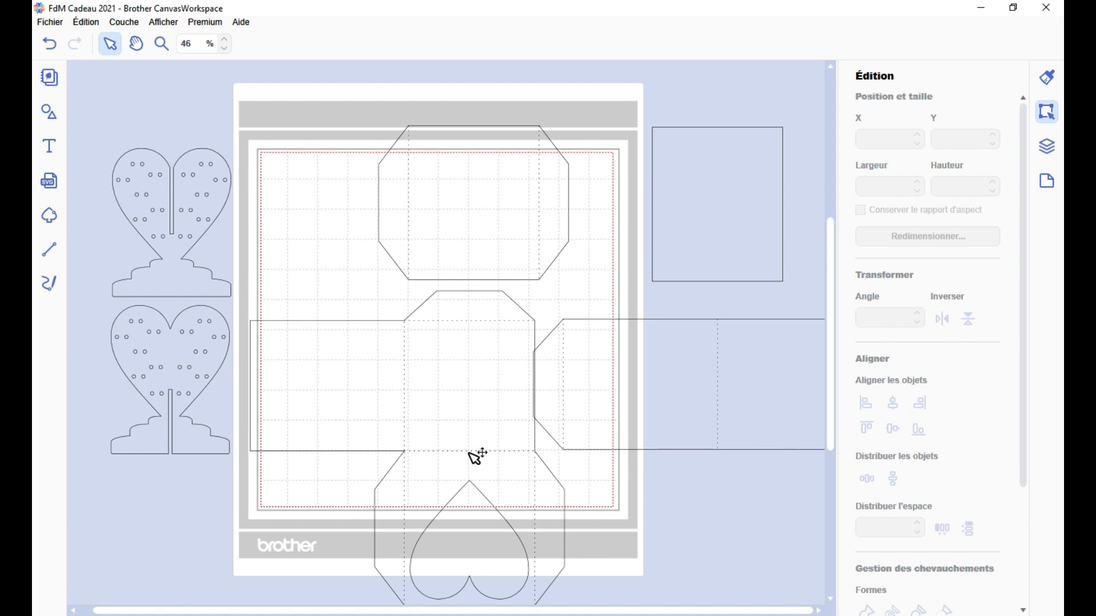
Line up the long and octagonal panels with the main box piece's edges, and move the plain rectangle farther from the mat
scroll(475, 454, down, 1)
click(586, 320)
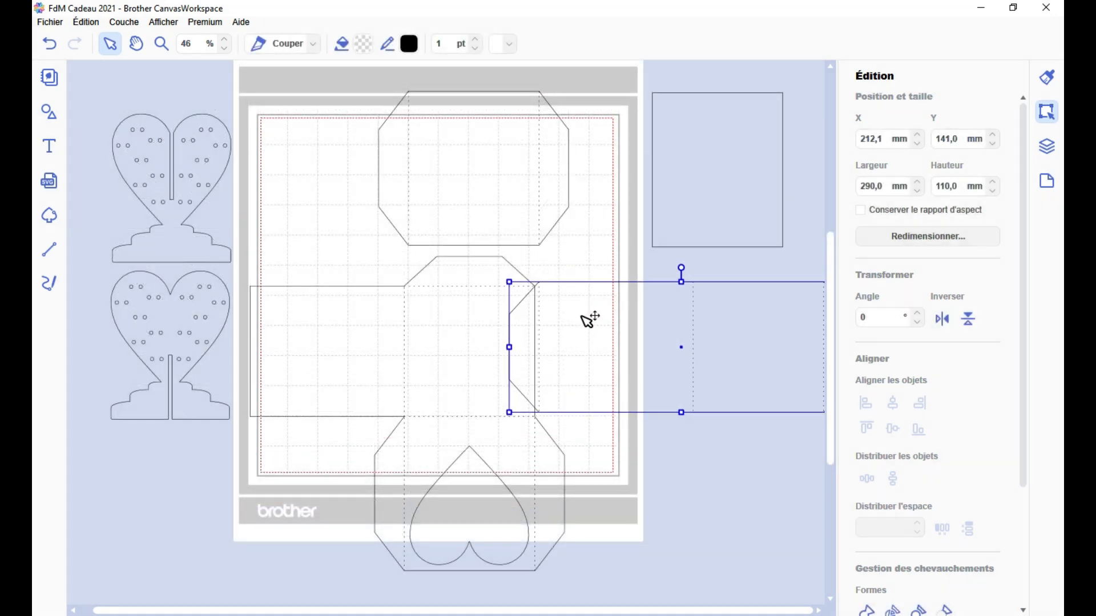
drag(506, 195, 501, 237)
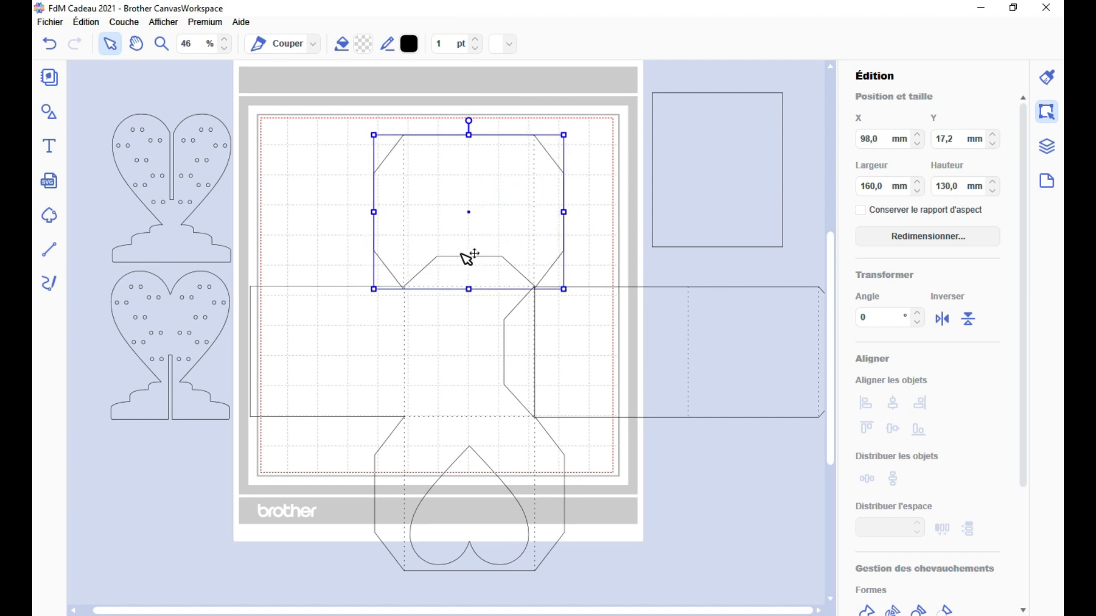
scroll(632, 393, down, 2)
scroll(632, 394, up, 2)
scroll(632, 394, down, 2)
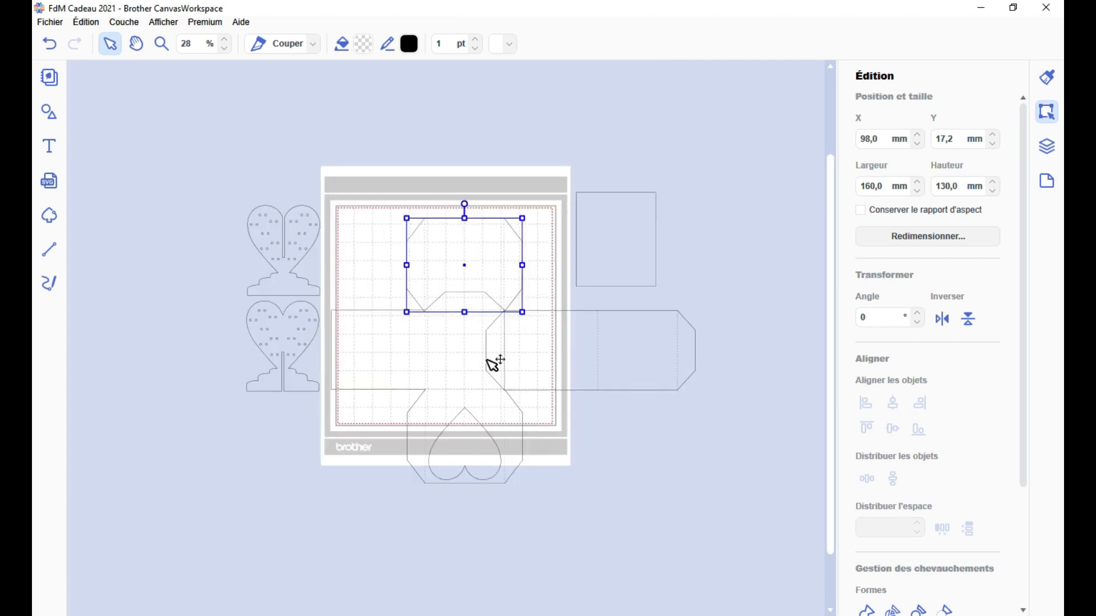
click(593, 240)
mouse_move(621, 211)
mouse_down()
mouse_move(526, 350)
mouse_move(472, 392)
mouse_move(476, 406)
mouse_move(604, 191)
mouse_move(638, 199)
mouse_up()
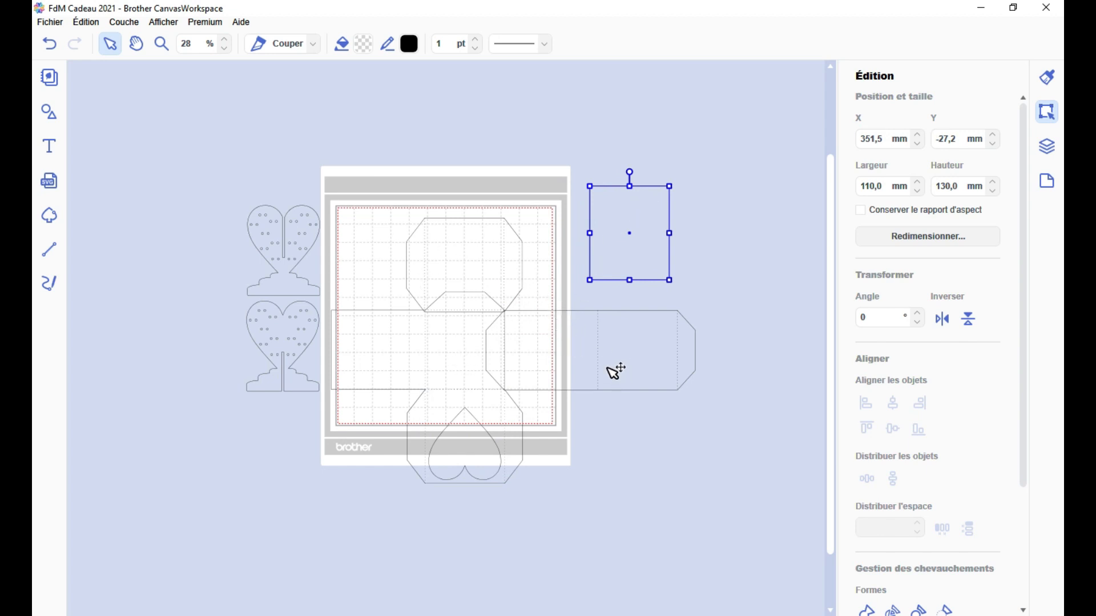
Reposition the lower heart stand at about X -121 mm, Y 139 mm, just below the upper one
click(300, 318)
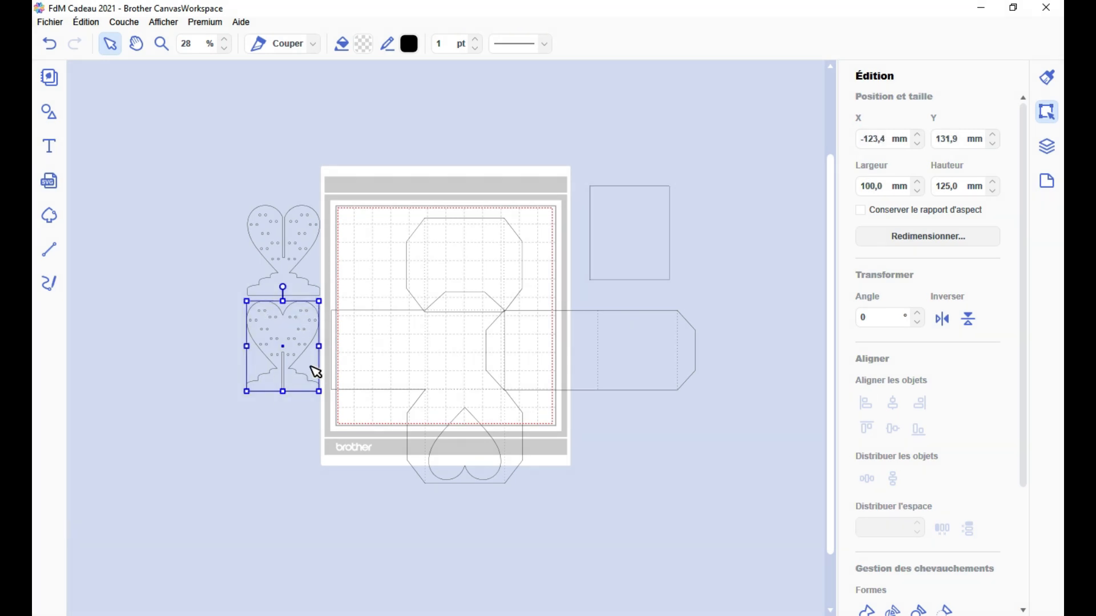
scroll(403, 452, up, 3)
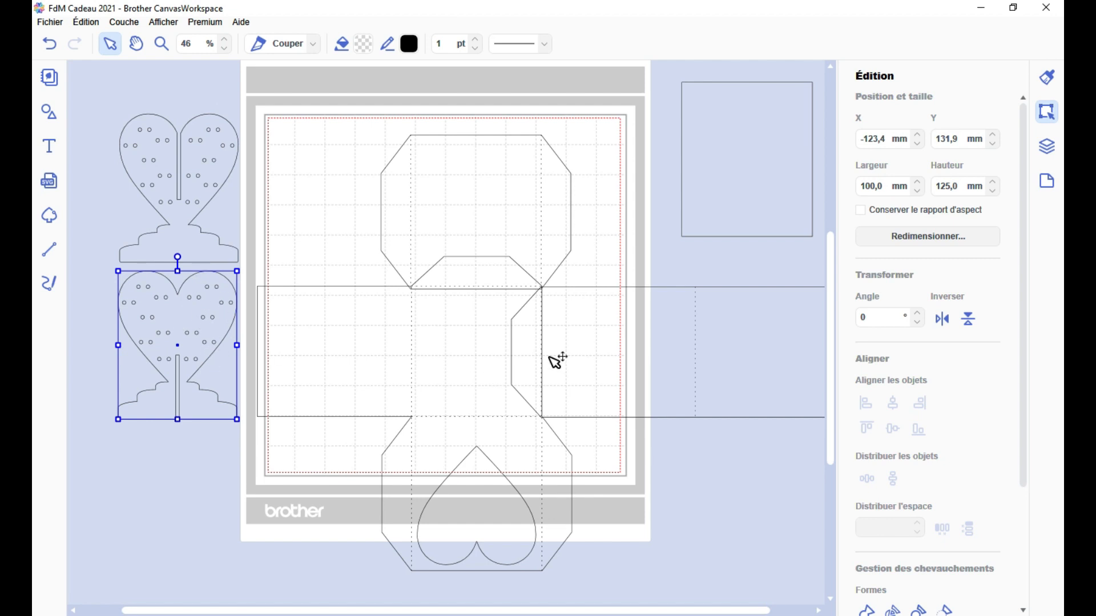
mouse_move(196, 309)
mouse_down()
mouse_move(411, 254)
mouse_move(497, 194)
mouse_move(480, 179)
mouse_move(184, 330)
mouse_move(194, 301)
mouse_up()
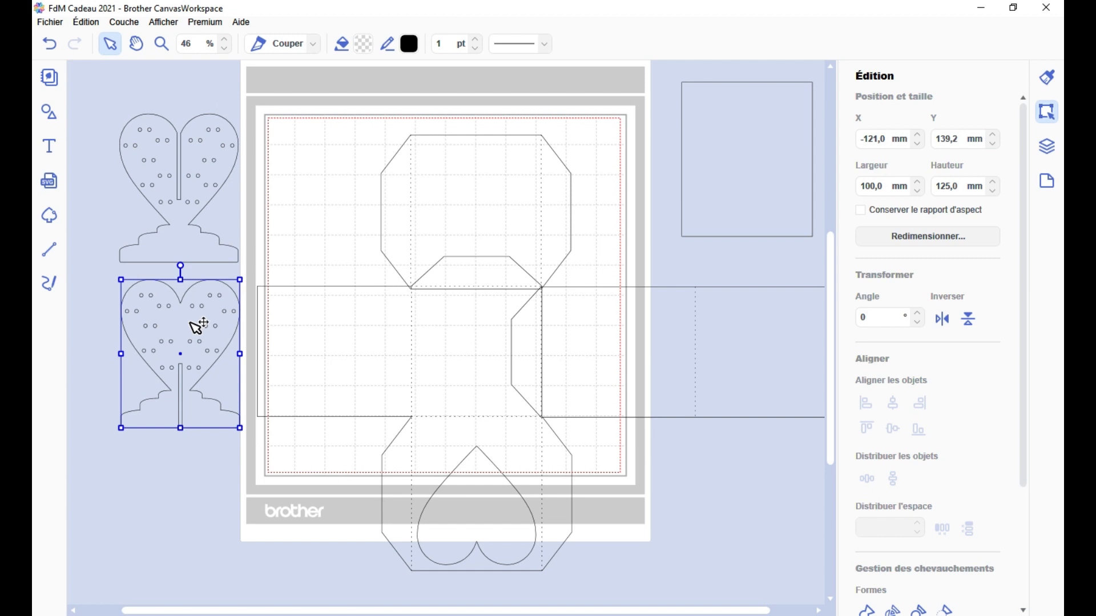
scroll(197, 327, down, 2)
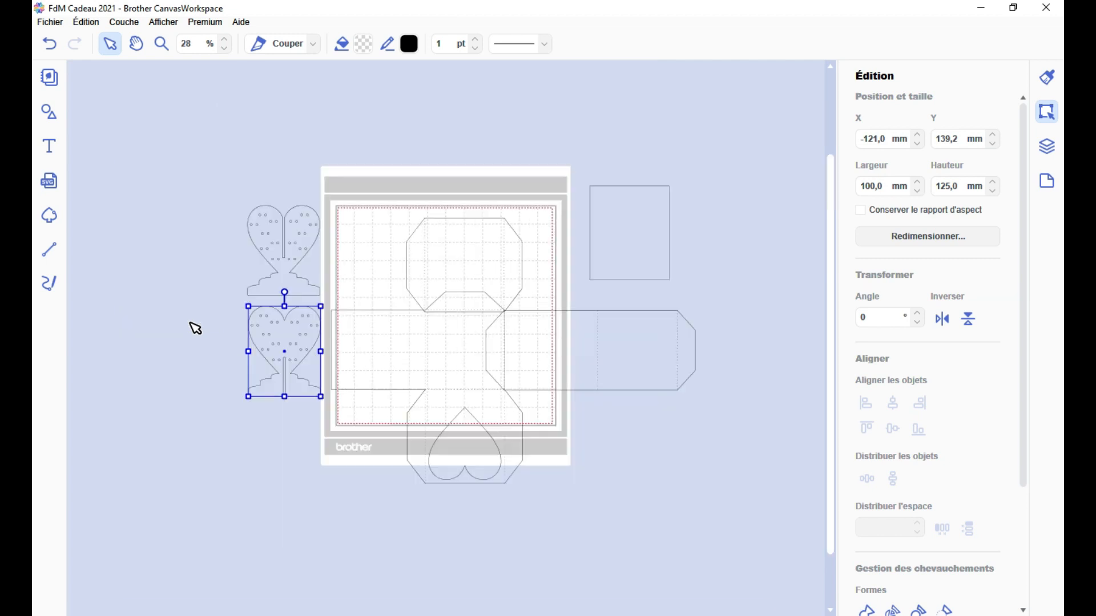
click(692, 425)
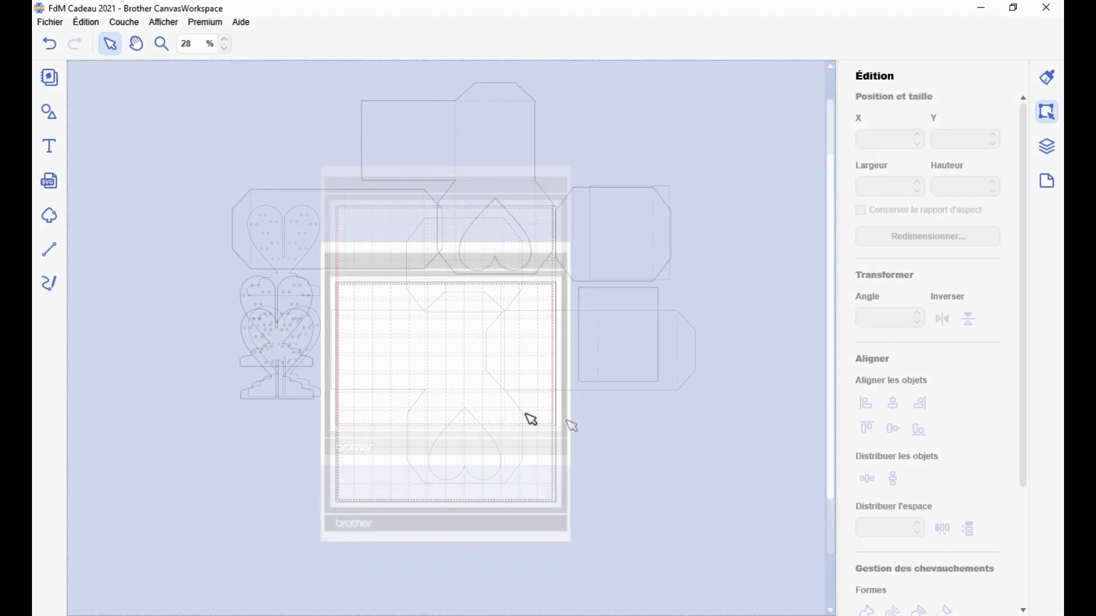
Move the two perforated heart stands back onto the mat, side by side
scroll(477, 428, up, 2)
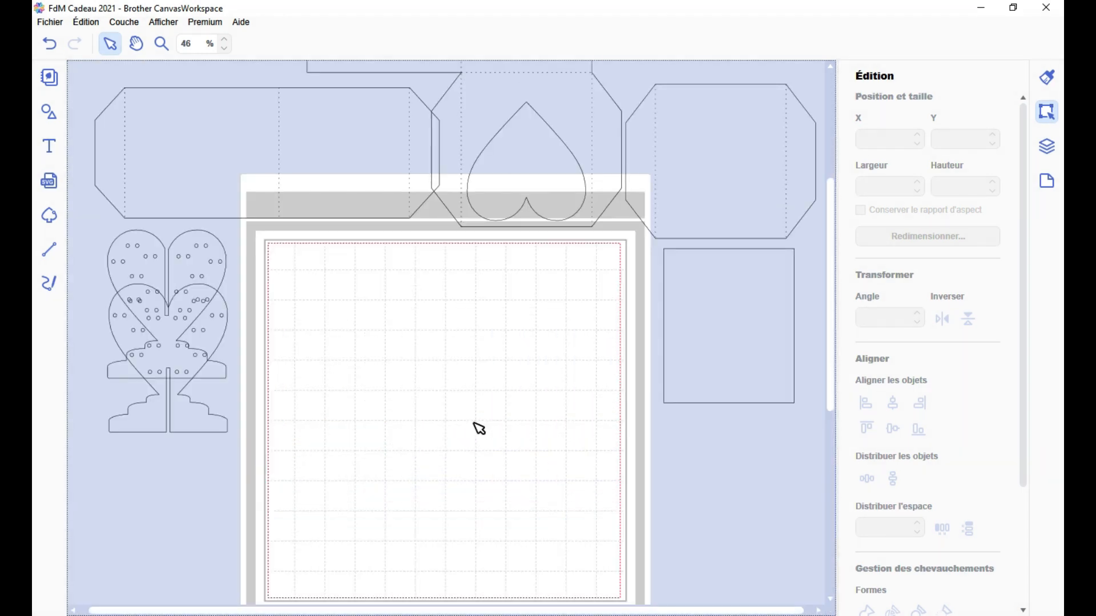
scroll(477, 428, down, 2)
drag(225, 264, 391, 230)
drag(209, 207, 512, 230)
click(371, 400)
Add basic shapes to the project: a heart, a rounded rectangle, a circle and a square
click(49, 111)
scroll(225, 272, down, 14)
scroll(225, 272, up, 14)
drag(223, 346, 556, 420)
scroll(157, 375, down, 8)
scroll(155, 352, down, 7)
drag(133, 382, 709, 418)
scroll(198, 316, up, 15)
drag(133, 129, 560, 409)
click(49, 112)
Arrange the heart and rounded rectangle on the lower part of the mat, with the circle and square beside it
scroll(514, 400, up, 2)
mouse_move(540, 467)
mouse_down()
mouse_move(491, 211)
mouse_move(551, 456)
mouse_up()
scroll(541, 434, down, 2)
scroll(541, 434, down, 1)
drag(340, 295, 147, 317)
drag(235, 212, 89, 208)
drag(305, 256, 382, 349)
Draw a closed path about 162 mm wide over the lower half of the rounded rectangle
click(49, 249)
click(268, 393)
click(535, 394)
click(466, 462)
click(268, 394)
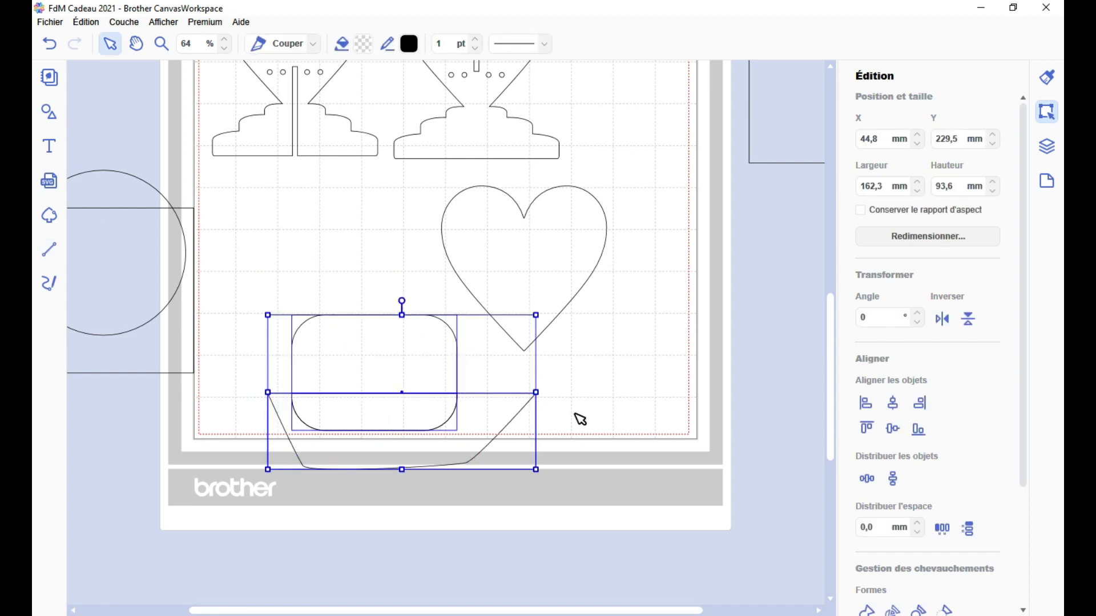
Cut the lower half off the rounded rectangle using the drawn path, and delete the leftover pieces
scroll(908, 479, down, 3)
click(892, 512)
click(451, 432)
key(Delete)
click(432, 416)
key(Delete)
Duplicate the half-rounded piece into three stacked tiers under the heart, then centre and weld them into a stepped base
drag(374, 315, 529, 409)
key(ctrl+d)
drag(562, 417, 569, 387)
drag(547, 385, 556, 372)
key(ctrl+d)
drag(611, 444, 415, 355)
click(893, 299)
click(867, 509)
Fit the stepped base under the heart's tip, centre both shapes and weld them into one heart stand
drag(535, 405, 547, 379)
drag(634, 422, 421, 171)
click(893, 300)
click(866, 510)
drag(542, 290, 565, 304)
click(678, 425)
Narrow the square into a thin vertical strip and place it along the centre of the new heart stand
scroll(678, 425, up, 3)
scroll(678, 425, down, 3)
drag(164, 247, 375, 268)
drag(404, 312, 249, 312)
scroll(867, 229, up, 3)
drag(244, 262, 500, 303)
shift+click(591, 295)
click(563, 343)
Bring the strip above the heart stand in the layer order and shorten it from its upper end to about half its length
scroll(484, 348, up, 5)
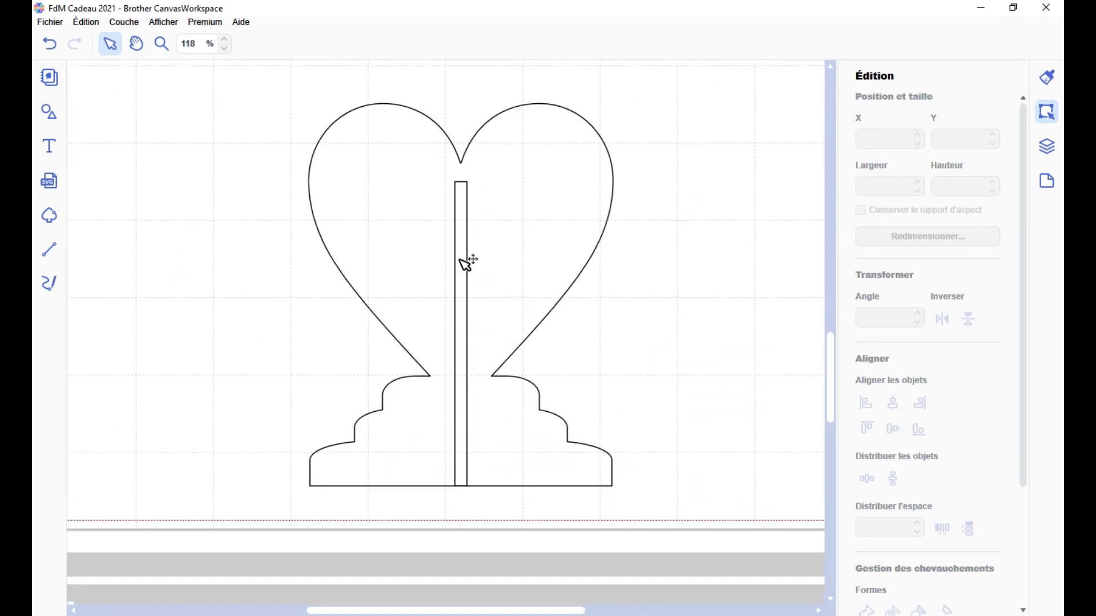
double_click(488, 354)
click(1047, 146)
drag(894, 135, 894, 101)
click(461, 237)
drag(461, 181, 461, 311)
Copy and paste the strip, placing the copy in the upper half with its end at the heart's notch
key(ctrl+c)
key(ctrl+v)
scroll(492, 355, up, 5)
drag(532, 375, 501, 284)
scroll(482, 294, up, 4)
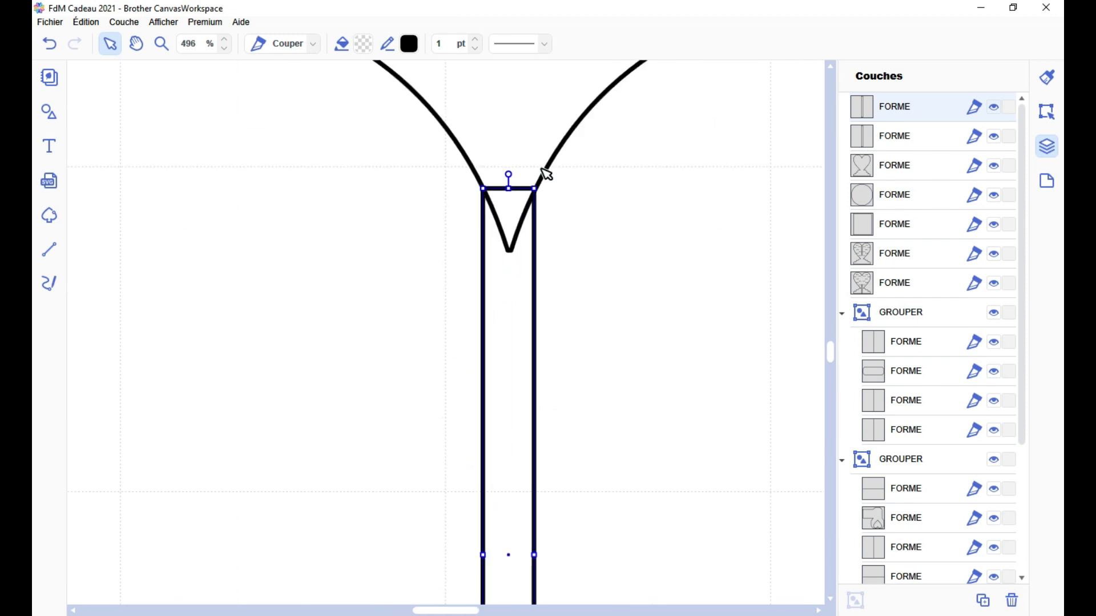
Copy and paste the new heart stand, and align the copy with the original on their horizontal and vertical centres
scroll(580, 269, down, 4)
click(482, 377)
scroll(513, 362, down, 6)
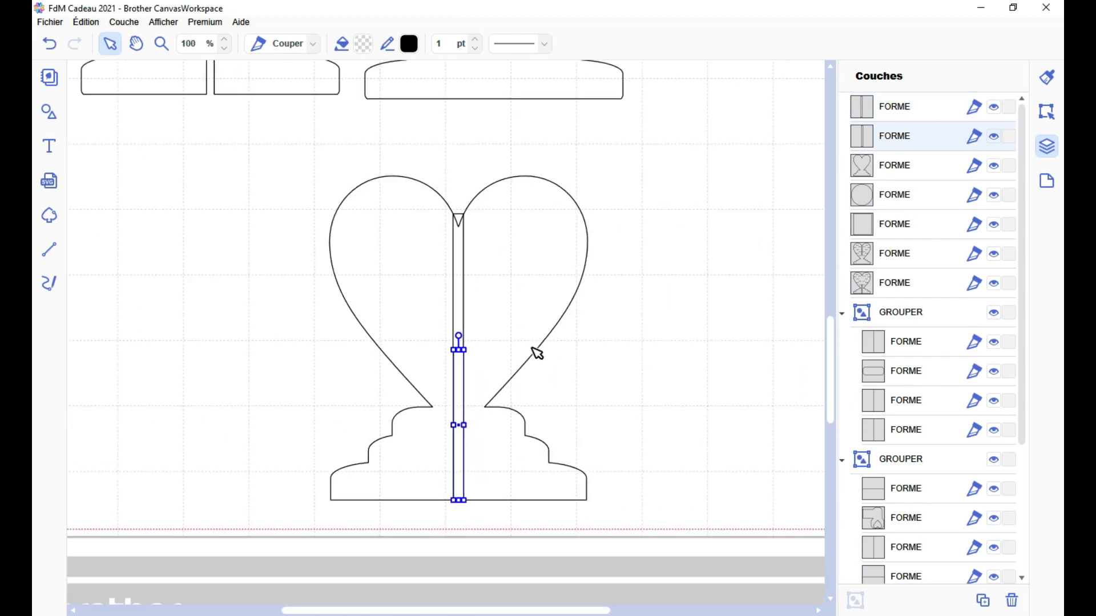
click(545, 337)
key(ctrl+c)
key(ctrl+v)
shift+click(558, 246)
click(1047, 112)
click(893, 403)
click(892, 428)
Centre the heart stand and slot strips horizontally, and align the base and lower strip along their bottom edges
drag(594, 536, 331, 320)
click(892, 403)
click(649, 283)
drag(574, 565, 329, 402)
click(918, 428)
click(648, 354)
scroll(570, 375, up, 5)
click(520, 359)
scroll(474, 286, down, 5)
click(195, 268)
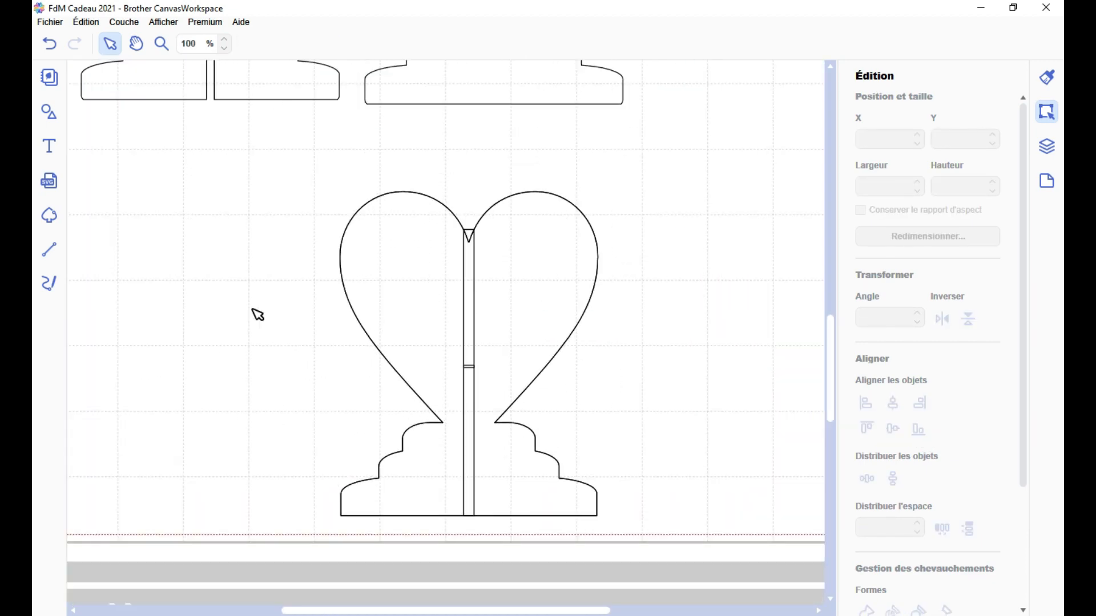
Insert a circle 4 mm wide and 4 mm high and move it beside the heart stand
click(49, 111)
double_click(870, 186)
text(4)
double_click(946, 187)
text(4)
scroll(113, 335, up, 4)
drag(445, 610, 399, 610)
drag(176, 378, 213, 413)
drag(189, 389, 530, 497)
scroll(687, 437, down, 3)
scroll(687, 437, up, 4)
Resize the circle to 3 × 3 mm and place it in the upper part of the heart's left lobe
double_click(870, 186)
text(3)
double_click(946, 187)
text(3)
scroll(445, 332, up, 4)
drag(401, 310, 427, 199)
Duplicate the circle, bring the pair to the top of the layer order, and align both circles on their vertical centres
key(ctrl+d)
shift+click(534, 150)
click(1046, 146)
drag(913, 253, 915, 102)
click(482, 255)
shift+click(423, 197)
click(1046, 112)
click(893, 428)
Distribute the two circles horizontally with a 5 mm gap and group them
scroll(889, 456, down, 2)
drag(882, 459, 748, 452)
text(3)
click(942, 460)
drag(883, 459, 844, 459)
text(5)
click(941, 460)
key(ctrl+g)
Duplicate the circle pair six times, scattering the copies down the left half of the heart
scroll(643, 394, down, 4)
key(ctrl+d)
drag(473, 150, 372, 158)
key(ctrl+d)
drag(414, 198, 489, 193)
key(ctrl+d)
drag(532, 232, 394, 272)
key(ctrl+d)
drag(437, 311, 497, 317)
key(ctrl+d)
drag(533, 354, 438, 374)
key(ctrl+d)
drag(480, 415, 505, 445)
Select all seven circle pairs on the heart's left half and group them
shift+click(437, 376)
shift+click(449, 313)
shift+click(389, 268)
shift+click(442, 191)
shift+click(412, 104)
key(ctrl+g)
scroll(521, 365, down, 3)
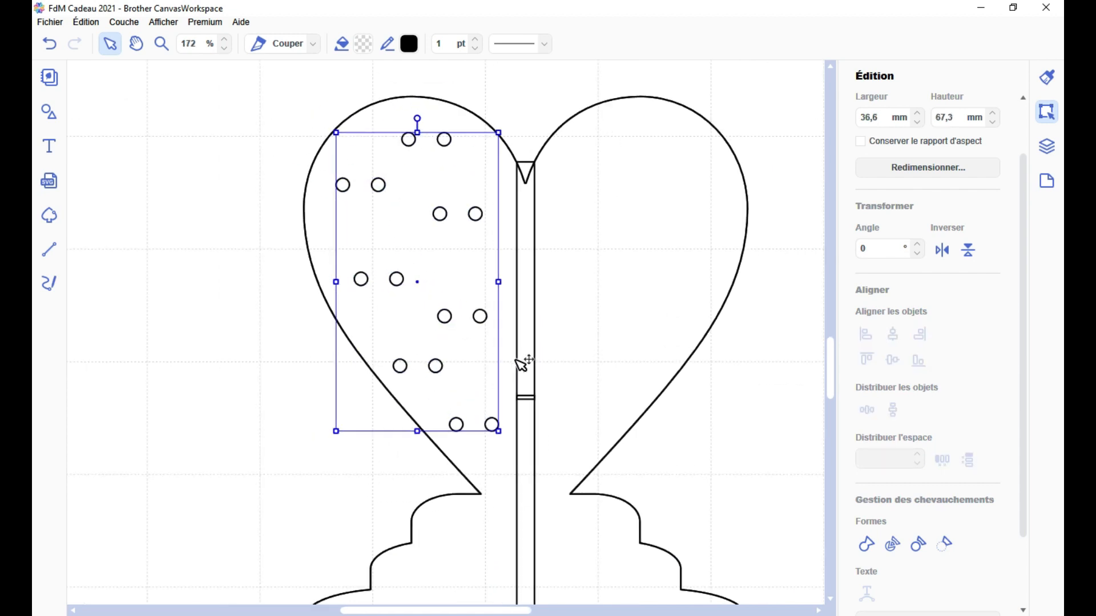
Duplicate the circle group three times and collapse the four groups in the layer list
key(ctrl+d)
key(ctrl+d)
key(ctrl+d)
click(1046, 146)
click(841, 108)
click(841, 137)
click(842, 166)
click(841, 195)
Select the four circle groups and align them on their horizontal and vertical centres
click(887, 197)
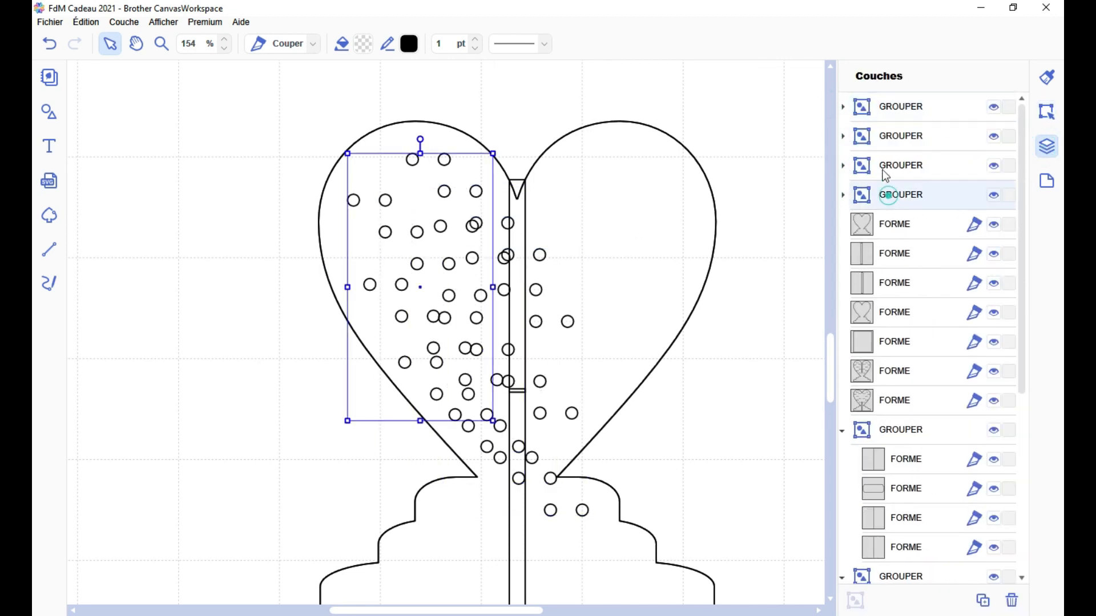
shift+click(890, 108)
click(1046, 112)
click(893, 403)
click(892, 429)
Cut one circle group out of the heart stand and flip the perforated stand horizontally
shift+click(588, 223)
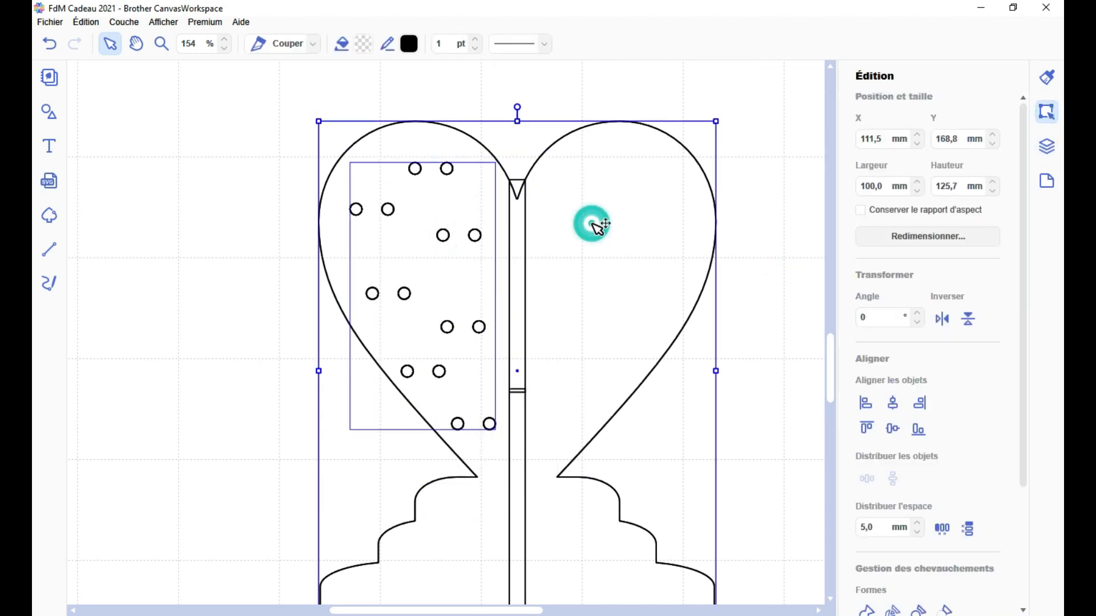
scroll(925, 400, down, 3)
click(892, 509)
click(674, 246)
click(594, 240)
click(941, 217)
Reorder the layers so the flipped stand lies below the three remaining circle groups
click(414, 168)
click(1046, 146)
drag(880, 107, 890, 208)
click(751, 103)
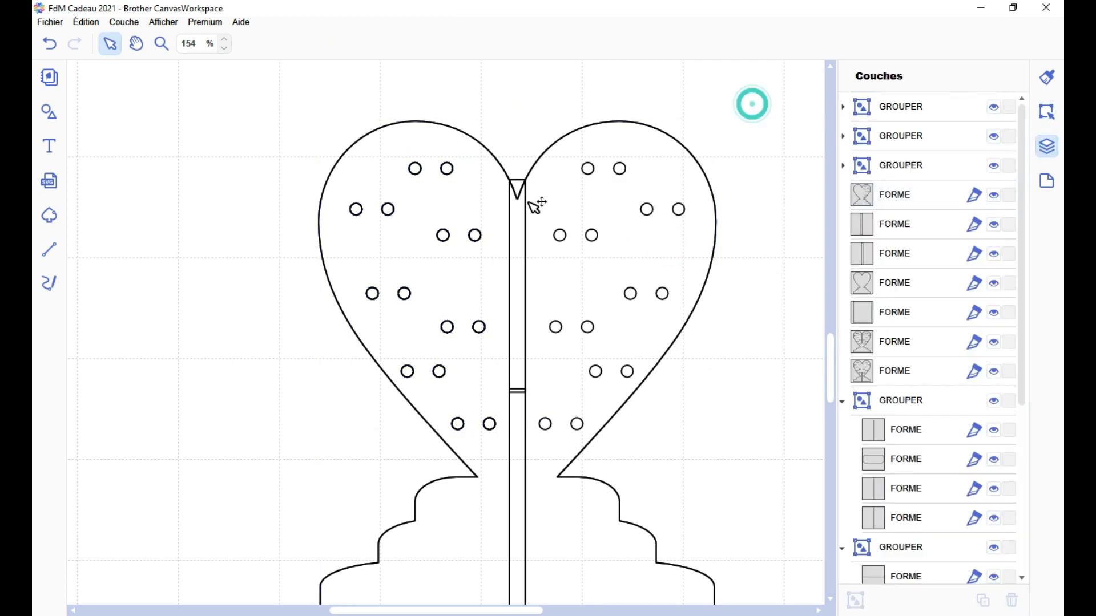
Cut a circle group out of the flipped stand's other half and move this stand away to the left
click(683, 166)
shift+click(447, 169)
click(1046, 112)
click(892, 475)
click(749, 246)
click(684, 174)
drag(684, 175, 154, 173)
Cut another circle group out of the second heart stand and flip that stand horizontally
click(446, 168)
click(1046, 146)
click(1046, 112)
scroll(925, 343, down, 5)
shift+click(654, 268)
click(892, 476)
click(748, 243)
click(679, 228)
click(941, 159)
Bring the last circle group to the top of the layer order and cut it out of the second stand's left half
click(1046, 146)
drag(902, 165, 913, 102)
click(444, 235)
shift+click(443, 127)
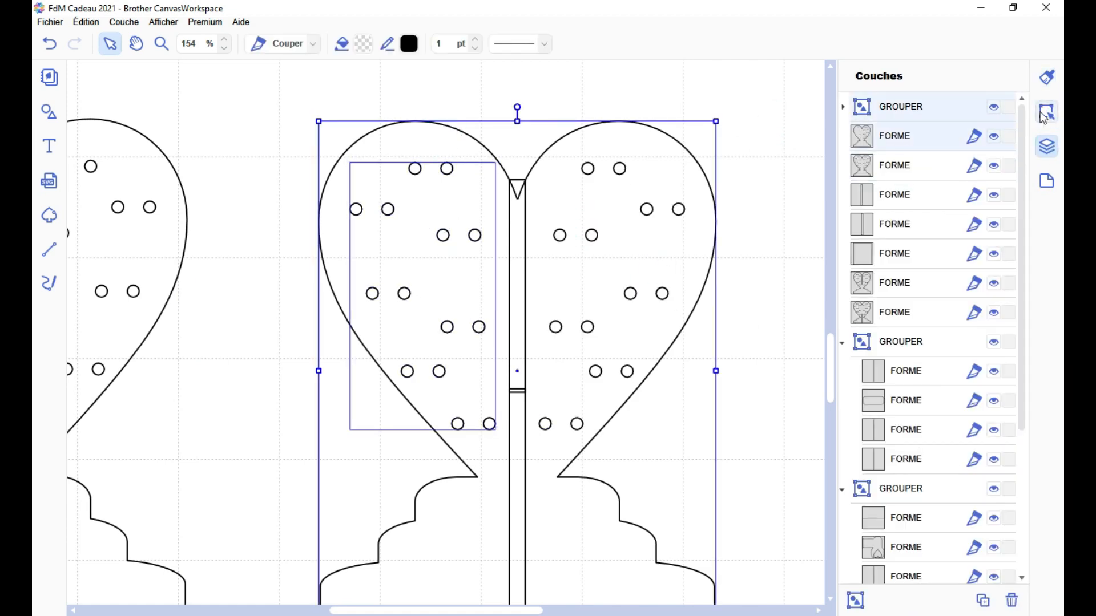
click(1046, 112)
click(892, 475)
Align the two perforated stands on each other and align the lower slot strip with the base's bottom edge
click(696, 256)
scroll(709, 279, down, 4)
click(894, 291)
shift+click(506, 434)
click(918, 293)
click(685, 375)
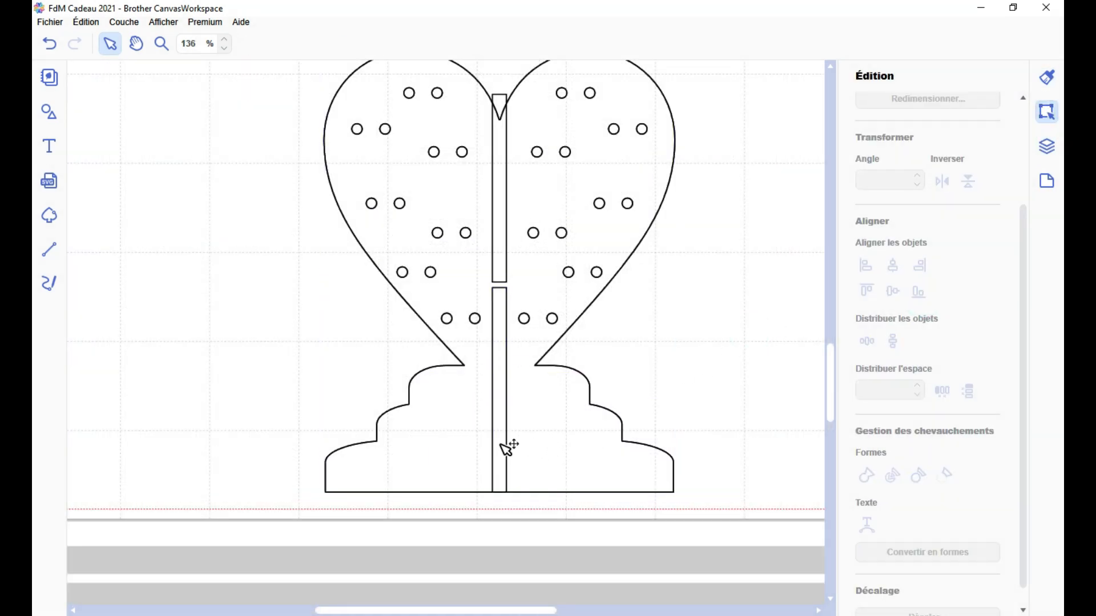
Move the two slot strips to the top of the layer order
click(506, 444)
click(1046, 147)
drag(925, 166, 902, 100)
drag(910, 194, 907, 121)
click(756, 261)
Cut the lower strip out of one stand as a slot, delete the leftover piece, and move the slotted stand aside
click(554, 406)
shift+click(506, 419)
click(1046, 112)
click(893, 543)
key(Delete)
drag(620, 215, 244, 232)
Try to cut the upper strip out of the remaining stand after centring them horizontally, and undo the attempt
scroll(536, 269, up, 4)
click(552, 258)
drag(552, 258, 554, 279)
shift+click(665, 308)
click(893, 334)
click(893, 544)
shift+click(655, 219)
key(Delete)
key(ctrl+z)
Nudge the upper strip slightly upward so its end extends past the heart outline at the notch
scroll(651, 260, up, 4)
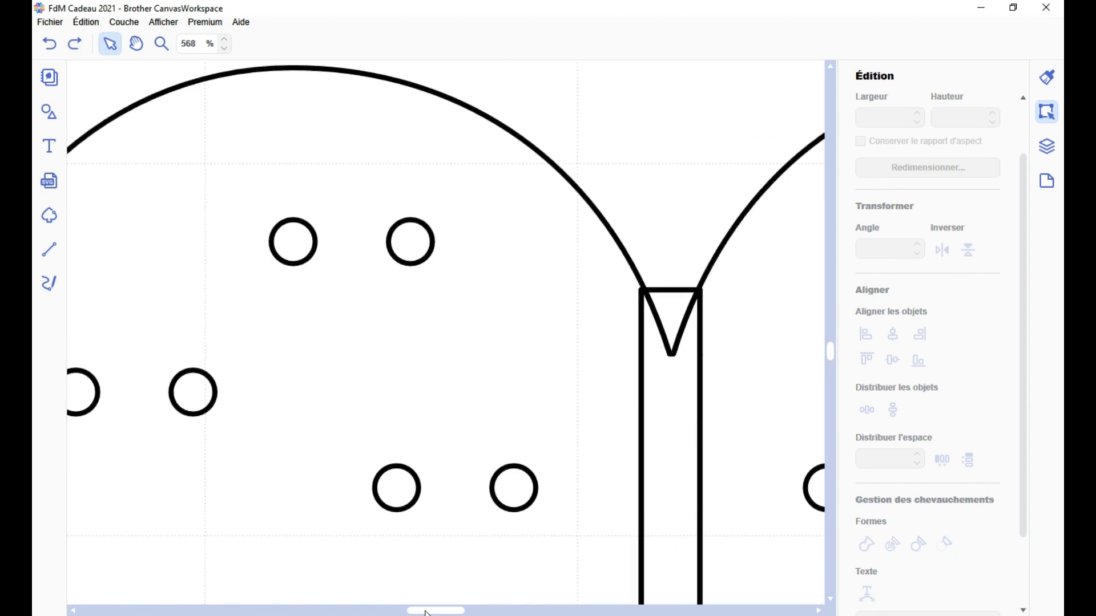
scroll(446, 332, right, 4)
click(361, 418)
drag(361, 417, 366, 400)
key(ctrl+z)
click(397, 389)
key(Up)
Centre the upper strip and stand horizontally, cut the strip out as a slot, and delete the leftover piece
shift+click(502, 332)
click(894, 333)
click(892, 544)
shift+click(543, 392)
key(Delete)
scroll(543, 391, down, 10)
Select the two slotted heart stands and align them on their horizontal and vertical centres
shift+click(508, 365)
drag(251, 371, 336, 414)
click(893, 334)
click(892, 361)
click(622, 388)
scroll(435, 418, up, 4)
scroll(480, 418, down, 6)
click(594, 468)
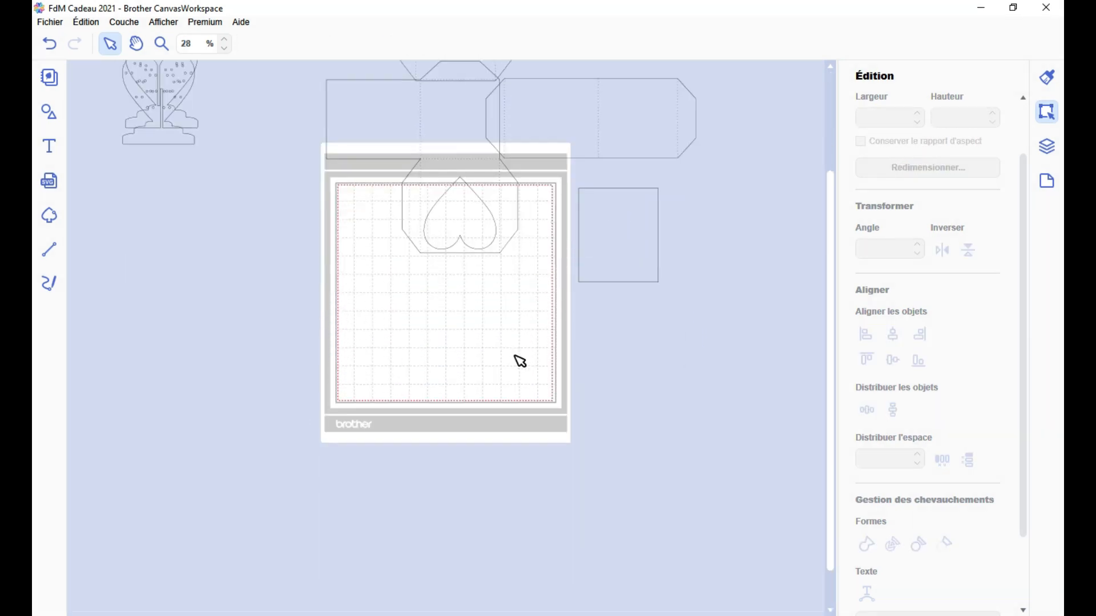
Lay out the box from a 110 × 110 mm square base, rectangular side panels and an end square, with trapezoid tabs beside the panels
click(49, 112)
drag(134, 132, 525, 306)
scroll(179, 425, down, 8)
drag(219, 162, 470, 278)
scroll(149, 448, down, 9)
click(47, 118)
drag(409, 307, 451, 376)
scroll(882, 187, up, 2)
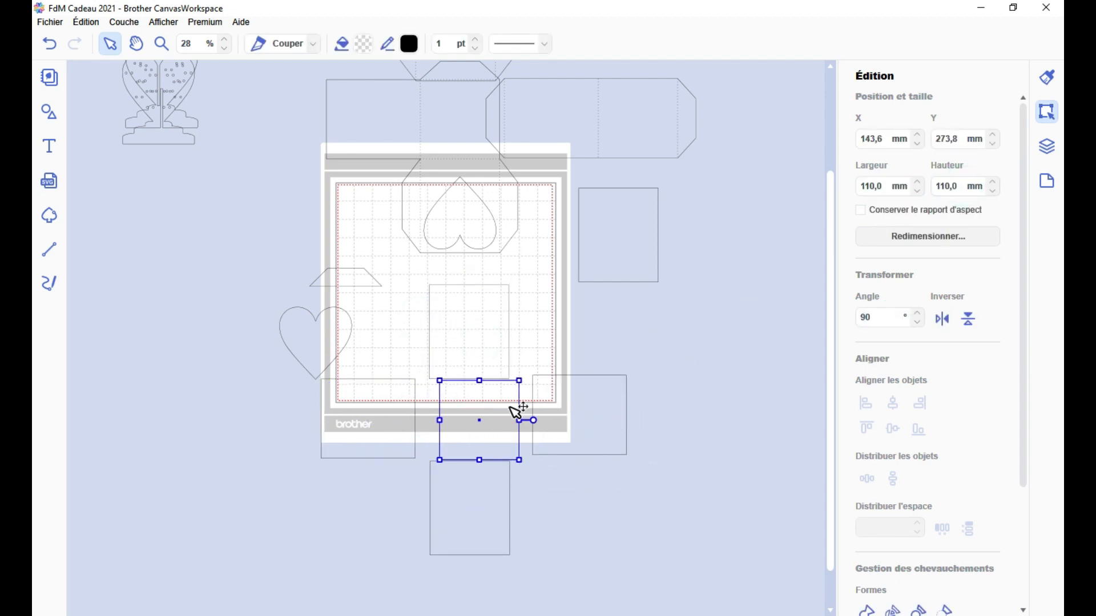
drag(761, 368, 573, 485)
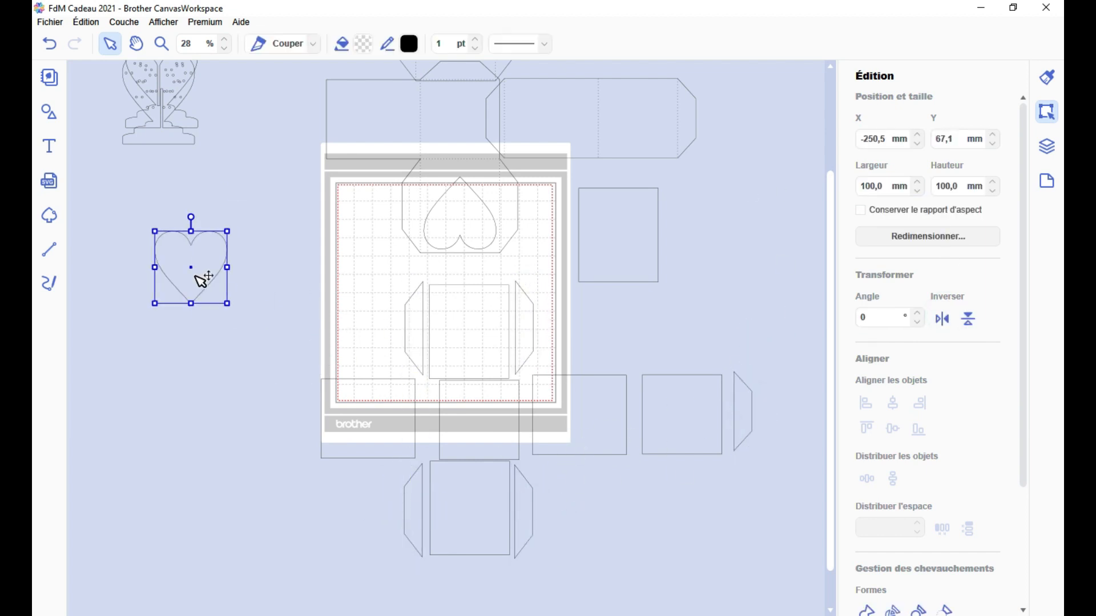
Stack the 110 × 130 mm end panel, the plain heart and a heart stand together, centred and aligned on their lower edges
drag(481, 507, 298, 482)
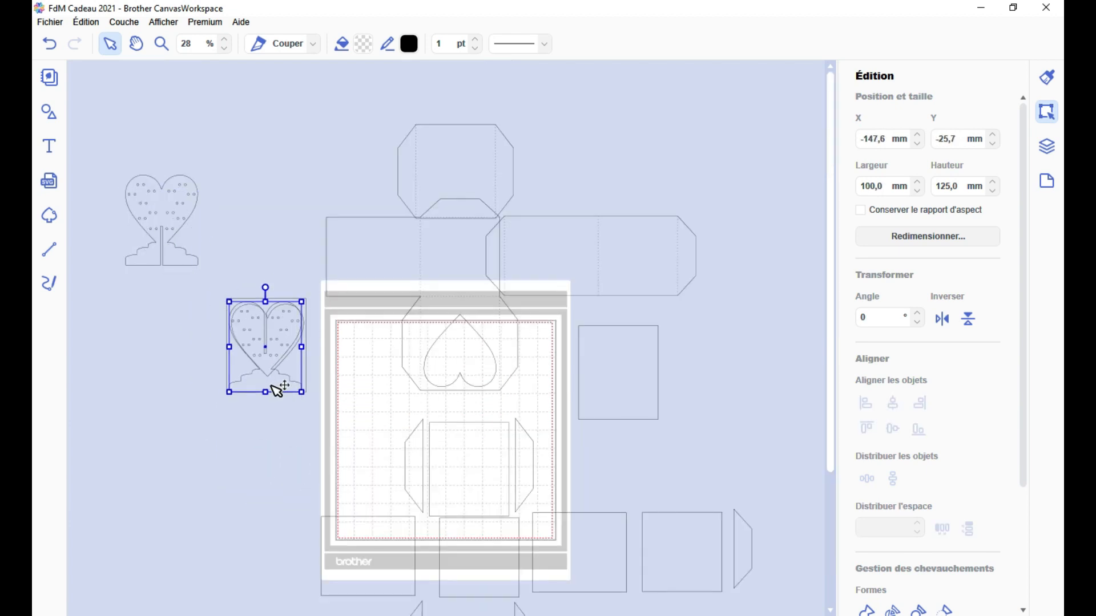
click(211, 526)
scroll(220, 463, up, 10)
scroll(220, 462, left, 10)
click(591, 409)
click(1046, 146)
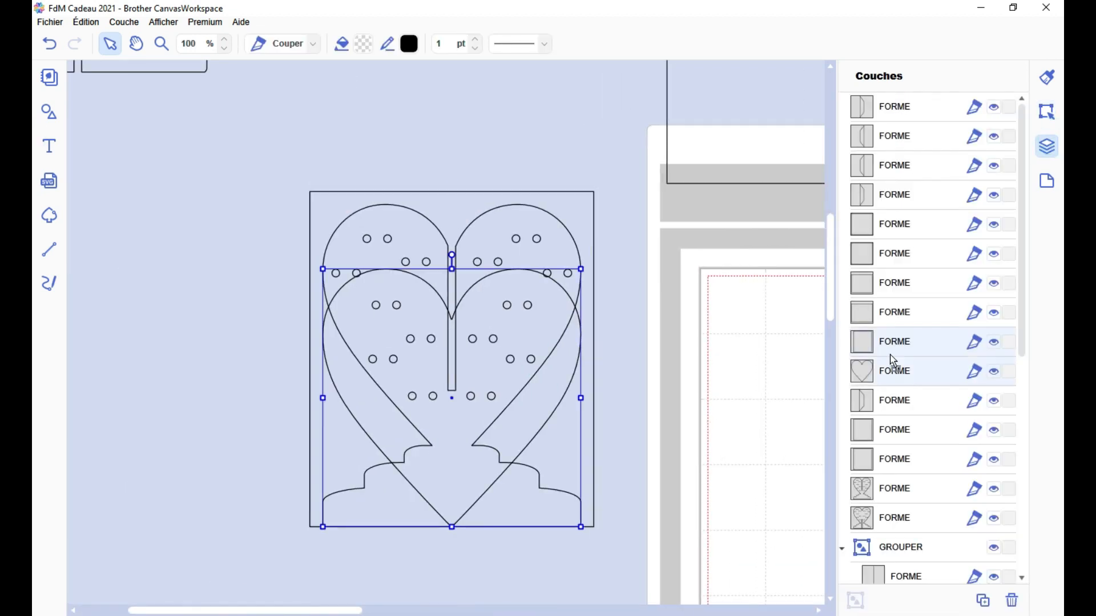
Bring the plain heart to the front, match it to the stand's heart outline and cut it out of the panel
drag(892, 372, 894, 107)
click(471, 422)
drag(472, 422, 471, 363)
shift+click(587, 231)
click(1046, 112)
click(895, 399)
scroll(895, 399, down, 3)
click(918, 544)
Return the stand to its mate and place the heart-window panel, flipped vertically, between its two side tabs
drag(578, 420, 682, 527)
drag(507, 522, 196, 342)
scroll(197, 342, down, 10)
scroll(229, 246, down, 3)
drag(303, 250, 479, 498)
click(967, 250)
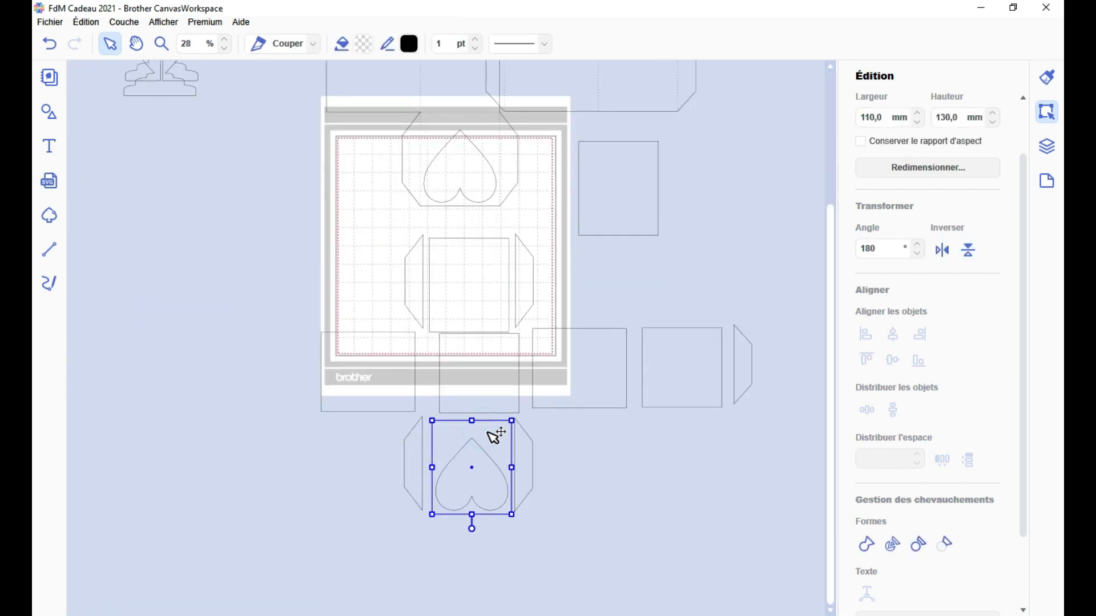
Join the two side tabs to the 110 × 130 mm panel on the mat and draw a fold line along each tab edge
drag(394, 292, 543, 406)
click(866, 544)
scroll(446, 342, up, 5)
click(49, 249)
click(575, 256)
double_click(574, 470)
click(49, 250)
click(393, 471)
double_click(393, 256)
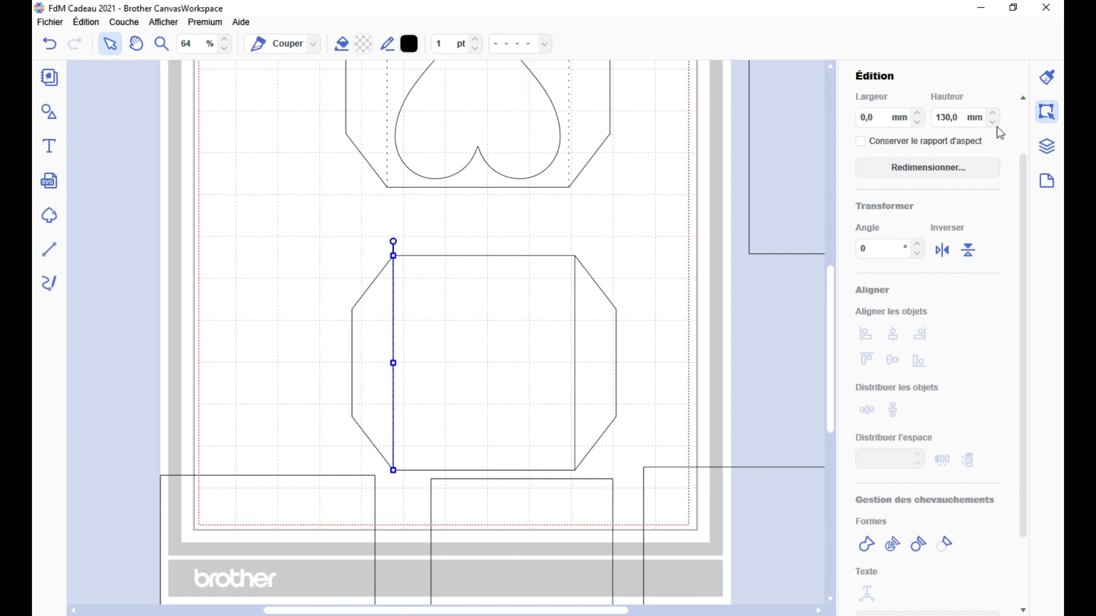
Make both fold lines of the tabbed panel dashed and group them with its outline
click(1046, 146)
click(895, 136)
click(543, 44)
click(526, 89)
shift+click(351, 355)
click(855, 600)
Move the grouped tabbed panel to the empty area left of the cutting mat
scroll(505, 358, down, 5)
drag(505, 359, 636, 97)
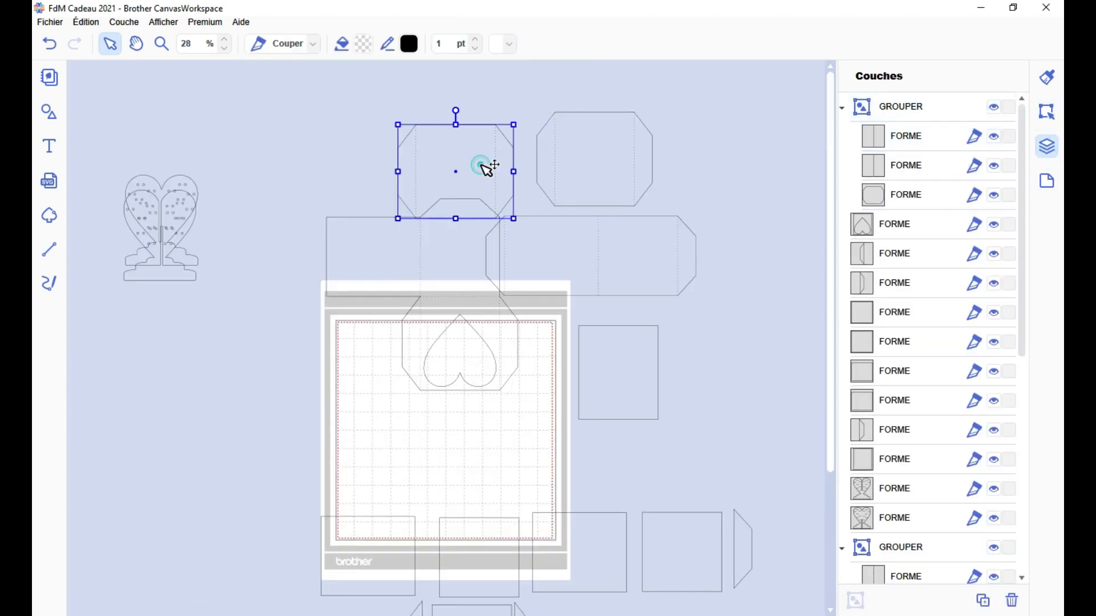
drag(592, 163, 198, 464)
Duplicate the tab for the opposite end and join the rectangle, square and end tabs on a common centreline into one strip
scroll(391, 392, down, 3)
drag(770, 310, 526, 415)
drag(682, 367, 735, 365)
click(800, 369)
click(983, 600)
click(1045, 112)
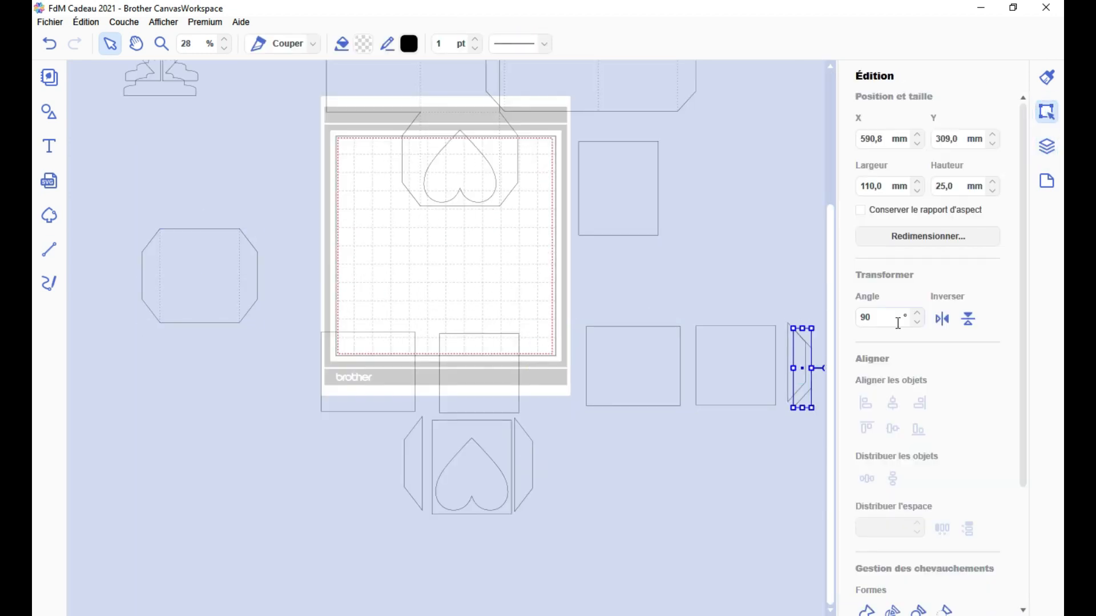
drag(582, 331, 813, 412)
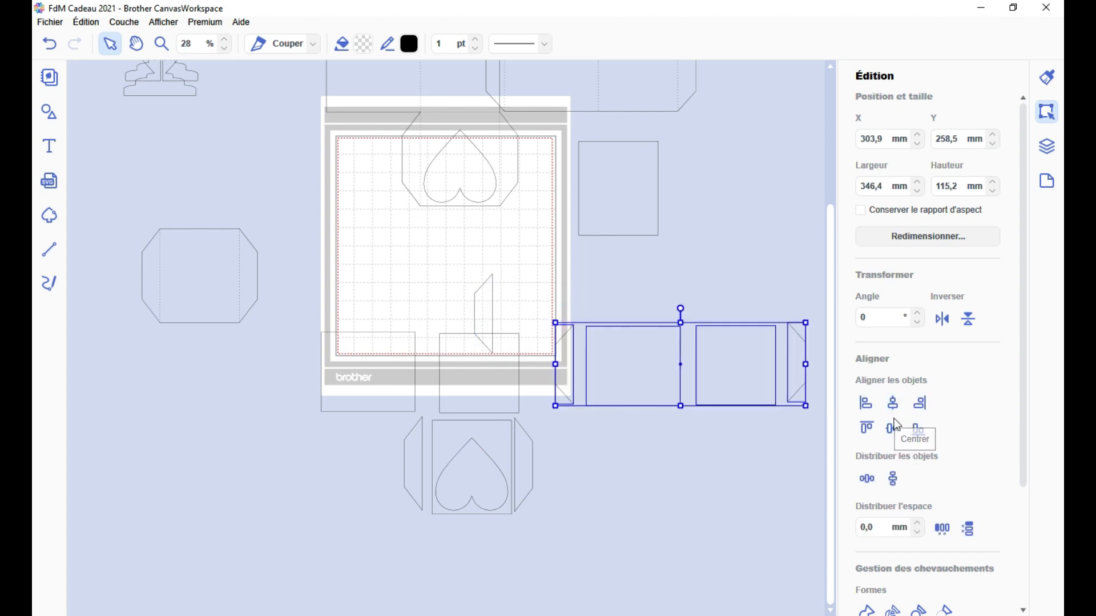
click(893, 404)
Draw three dashed fold lines across the strip, at both tab edges and between the rectangle and the square
drag(572, 324, 573, 405)
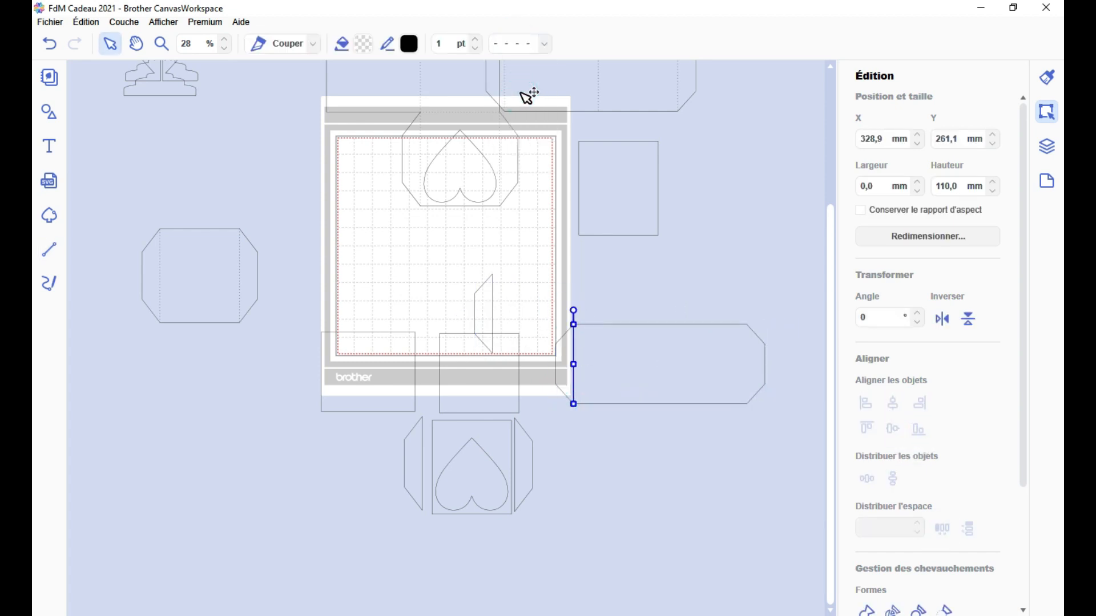
click(50, 249)
drag(667, 324, 667, 404)
click(513, 45)
click(530, 91)
click(49, 250)
click(513, 45)
mouse_move(746, 404)
mouse_down()
mouse_move(747, 324)
mouse_move(553, 372)
mouse_up()
click(531, 92)
Group the strip with its fold lines and move it beneath the tabbed panel left of the mat
key(ctrl+g)
drag(710, 363, 244, 506)
scroll(642, 228, up, 2)
scroll(365, 329, down, 2)
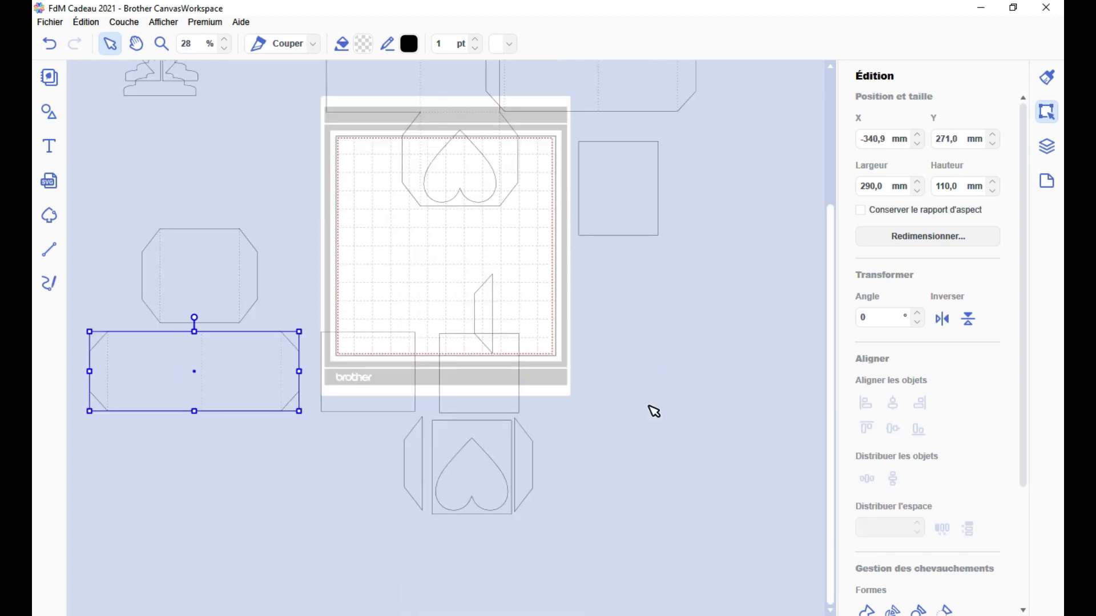
Set the spare tab's angle to 0° and place it directly above the middle square panel
scroll(365, 329, up, 2)
drag(528, 285, 688, 386)
click(942, 318)
drag(694, 337, 498, 202)
text(0)
drag(534, 246, 560, 285)
scroll(668, 342, down, 2)
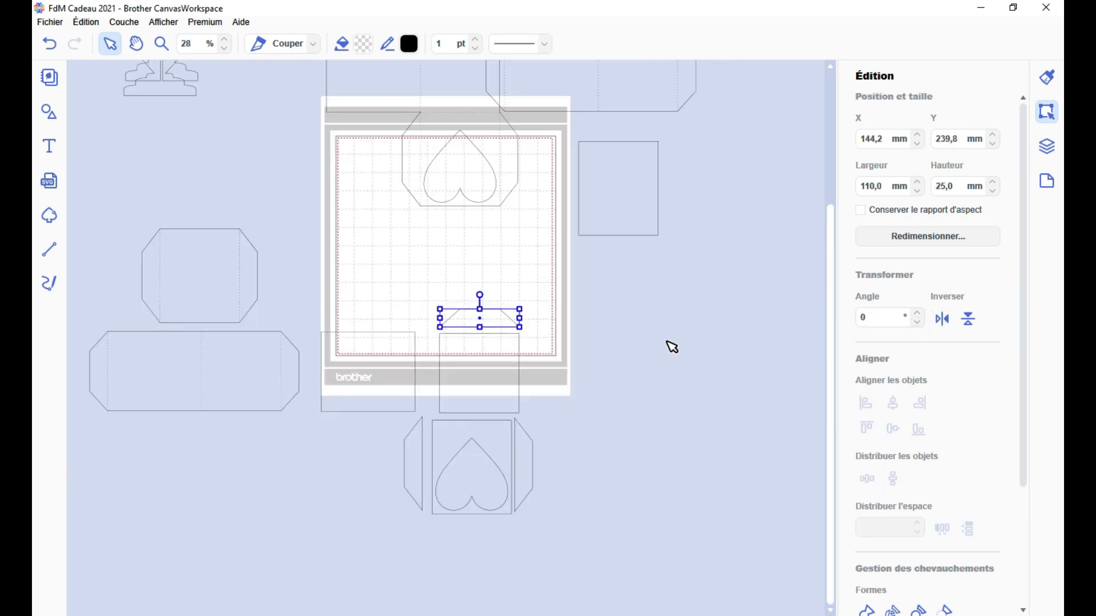
Bring the square panel up against the heart-window panel and centre the two horizontally
scroll(446, 473, up, 2)
drag(552, 334, 511, 347)
click(571, 320)
shift+click(516, 390)
click(661, 422)
click(502, 418)
shift+click(572, 326)
click(893, 368)
Centre the upper tab over the square panel, close up the spacing and join the pieces
drag(538, 114, 498, 123)
shift+click(559, 325)
shift+click(538, 394)
click(892, 371)
click(965, 494)
click(866, 578)
Ungroup the pieces and join the upper tab, square panel and heart-window panel into one outline
click(680, 346)
click(538, 396)
key(ctrl+shift+g)
click(680, 346)
click(497, 132)
shift+click(497, 256)
shift+click(496, 454)
click(866, 579)
Draw a fold line where the square panel meets the heart-window panel and shift the loose side panel clear of them
click(49, 249)
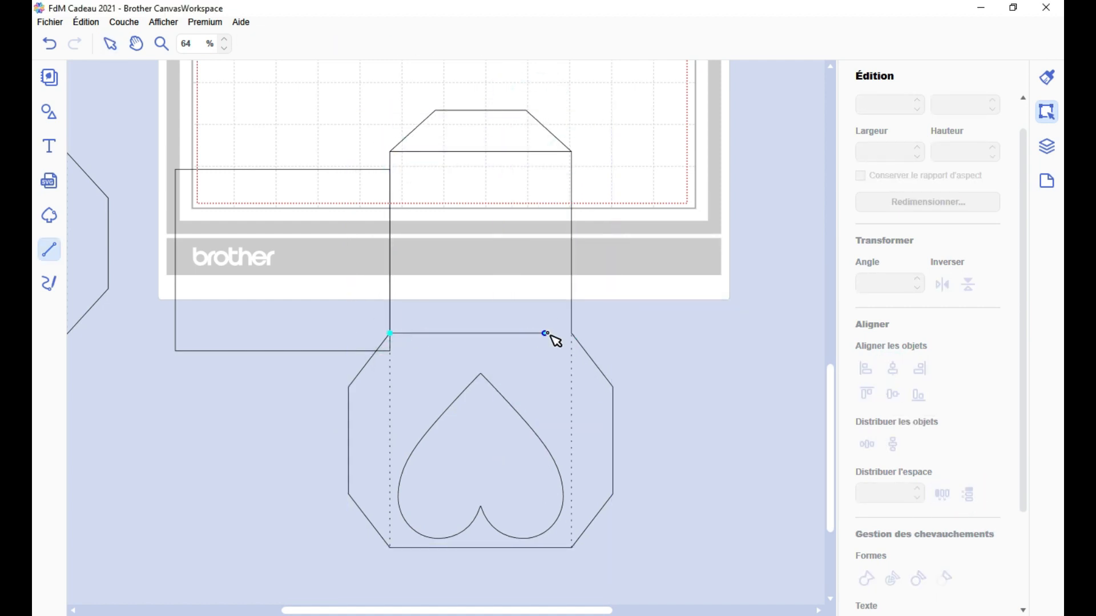
double_click(571, 333)
drag(342, 228, 297, 206)
Make both horizontal fold lines dashed and group all fold lines with the joined square-and-heart outline
click(1047, 146)
click(894, 107)
click(895, 137)
click(514, 45)
click(531, 91)
drag(622, 119, 357, 548)
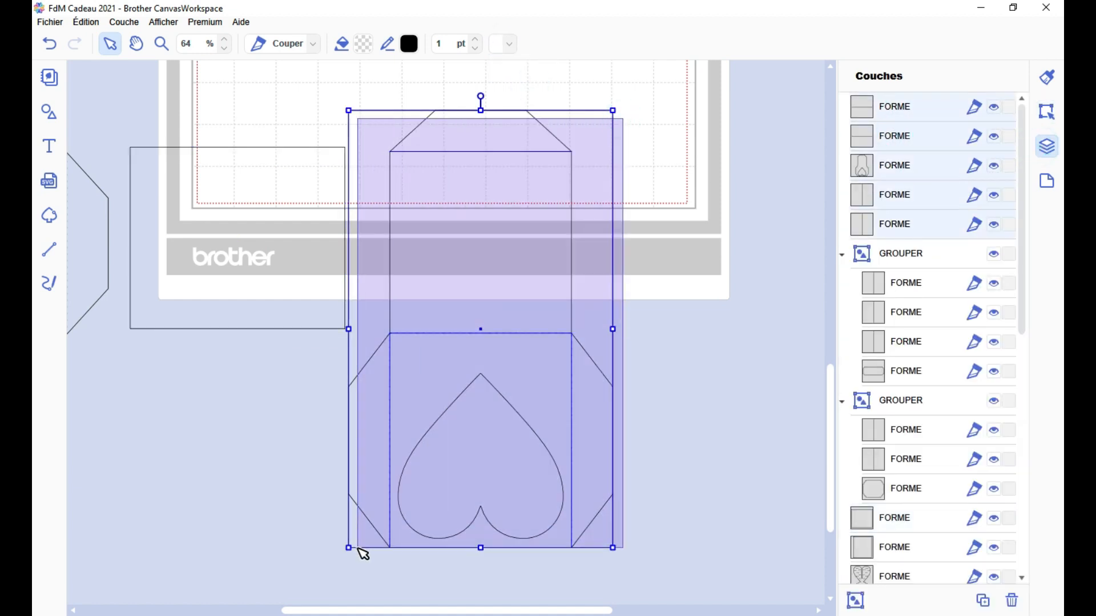
key(ctrl+g)
Move the loose side panel so its upper corner meets the square panel's upper corner exactly
scroll(320, 508, up, 8)
drag(124, 369, 239, 381)
scroll(245, 388, up, 6)
drag(433, 611, 404, 611)
scroll(596, 505, up, 5)
scroll(595, 505, up, 1)
drag(573, 459, 593, 457)
scroll(571, 459, down, 20)
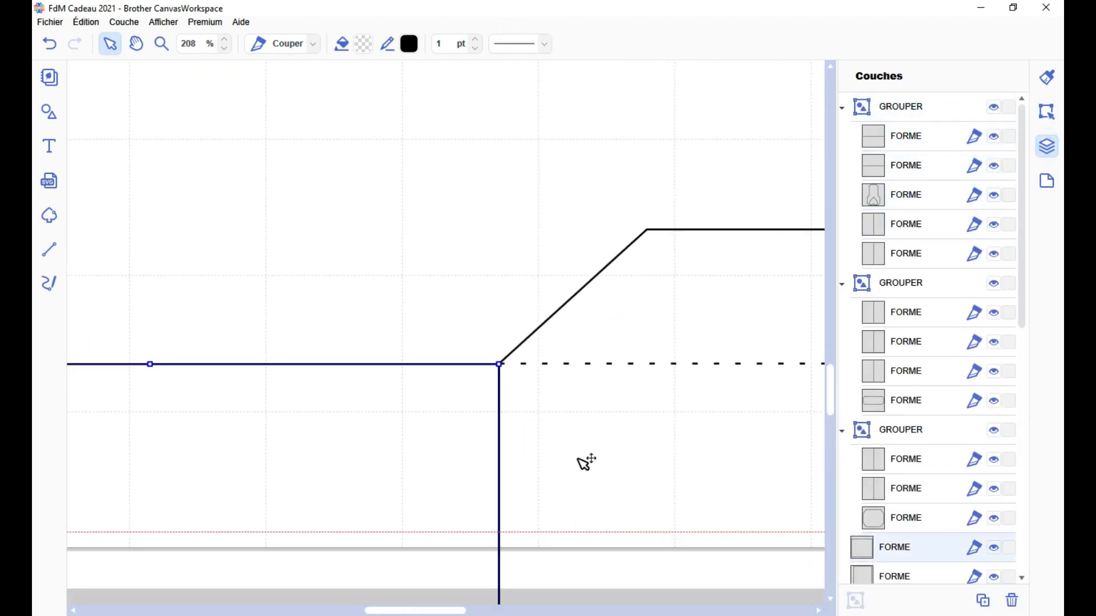
Ungroup the square-and-heart piece from its fold lines
click(514, 419)
key(ctrl+shift+g)
click(365, 406)
shift+click(456, 404)
right_click(456, 402)
click(622, 410)
key(ctrl+z)
click(611, 391)
Join the side panel and the square-and-heart outline into one shape
click(376, 396)
shift+click(443, 397)
right_click(360, 395)
click(526, 388)
Draw a dashed vertical fold line between the side panel and the square panel, and group the whole piece
click(49, 249)
click(407, 339)
double_click(407, 470)
click(509, 43)
click(516, 89)
mouse_move(587, 289)
mouse_down()
mouse_move(524, 381)
mouse_move(391, 498)
mouse_up()
key(ctrl+g)
Place the tabbed strip against the square panel's free side and the tabbed panel above the upper tab
scroll(456, 490, down, 5)
drag(240, 464, 635, 463)
drag(231, 350, 495, 358)
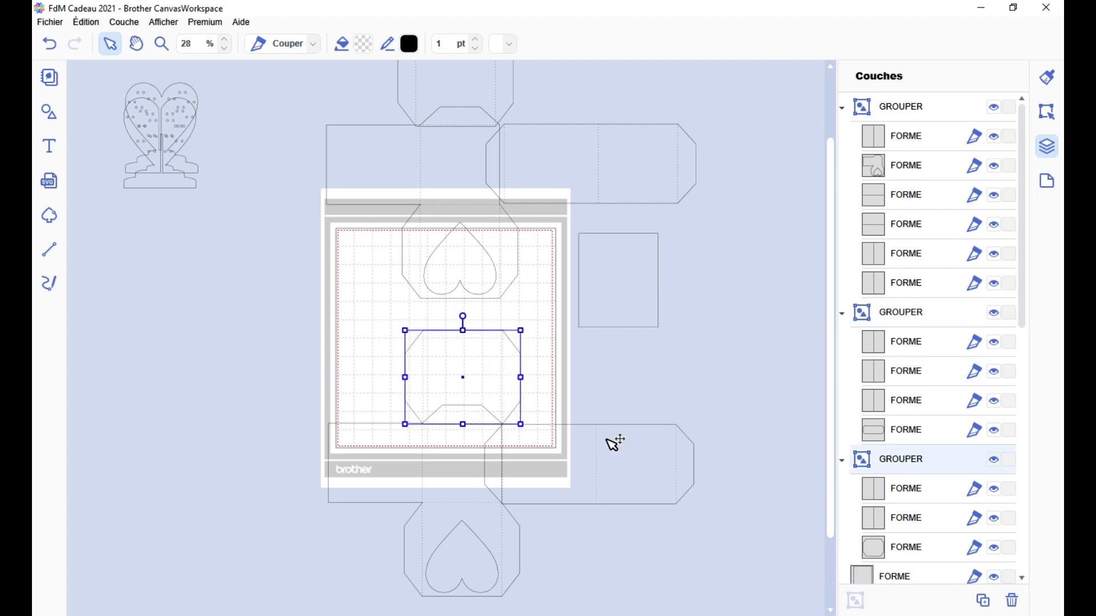
Trace a closed rectangle with straight lines through the four corners of the heart-window panel
scroll(495, 358, up, 2)
scroll(455, 338, down, 3)
scroll(455, 338, up, 5)
scroll(530, 399, down, 9)
click(49, 249)
click(376, 263)
click(609, 263)
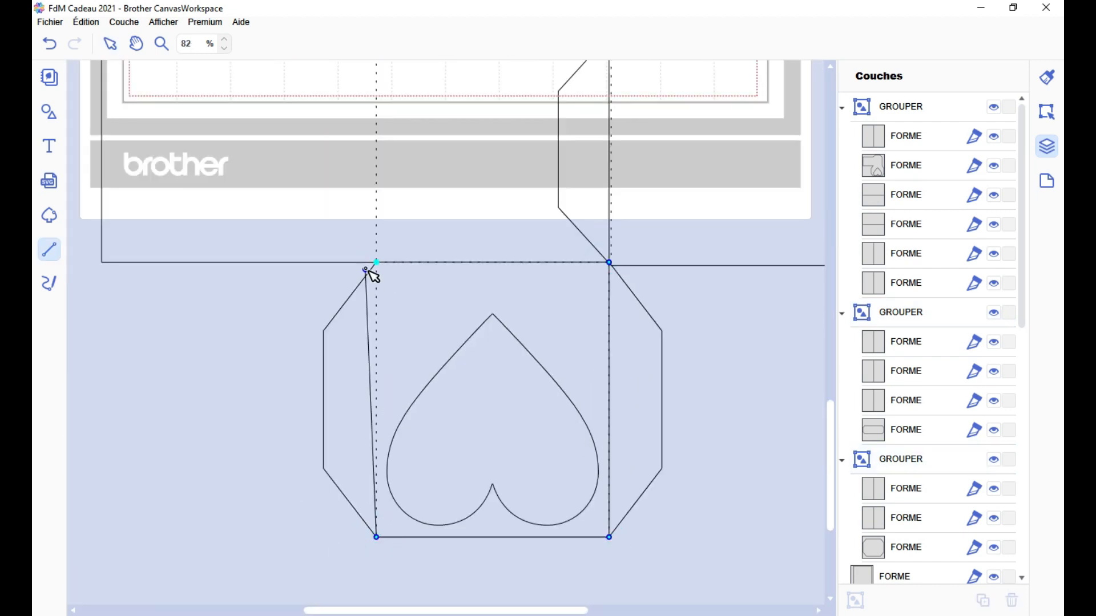
click(376, 263)
Arrange the traced rectangle, box pieces and heart stands within the mat's cutting area
scroll(510, 382, down, 5)
scroll(510, 382, down, 1)
drag(463, 516, 588, 529)
click(731, 508)
scroll(616, 404, down, 1)
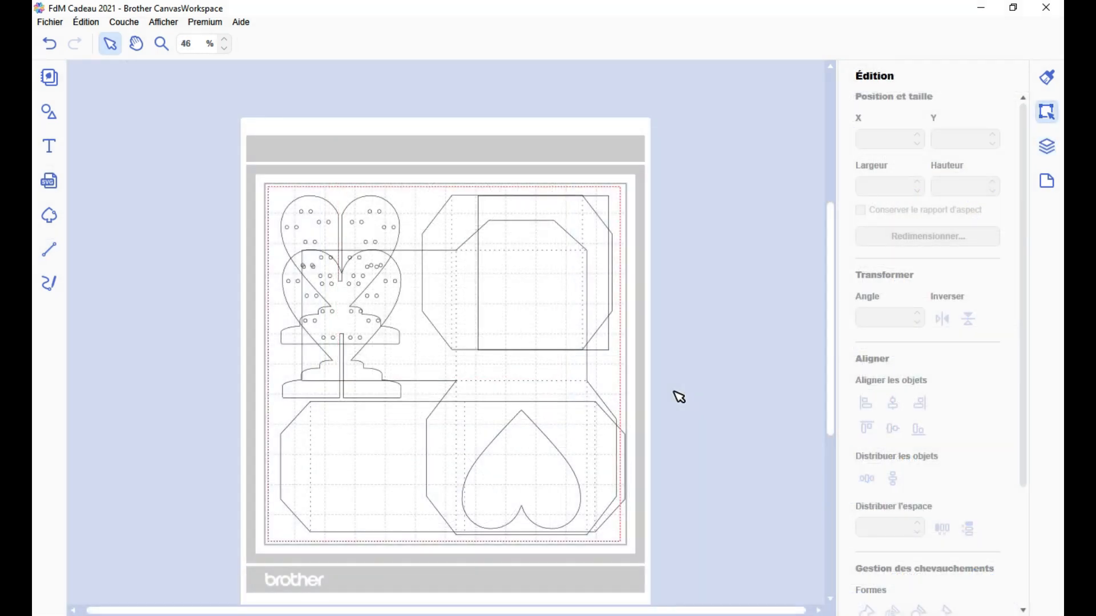
Open the FCM file export and transfer options for the finished layout
click(56, 26)
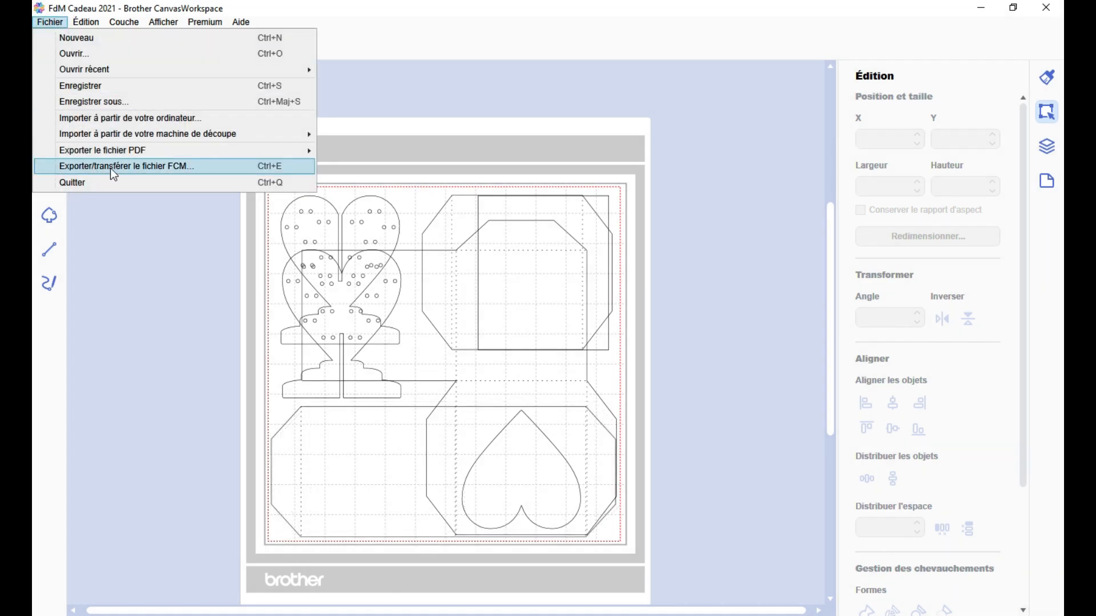
click(177, 171)
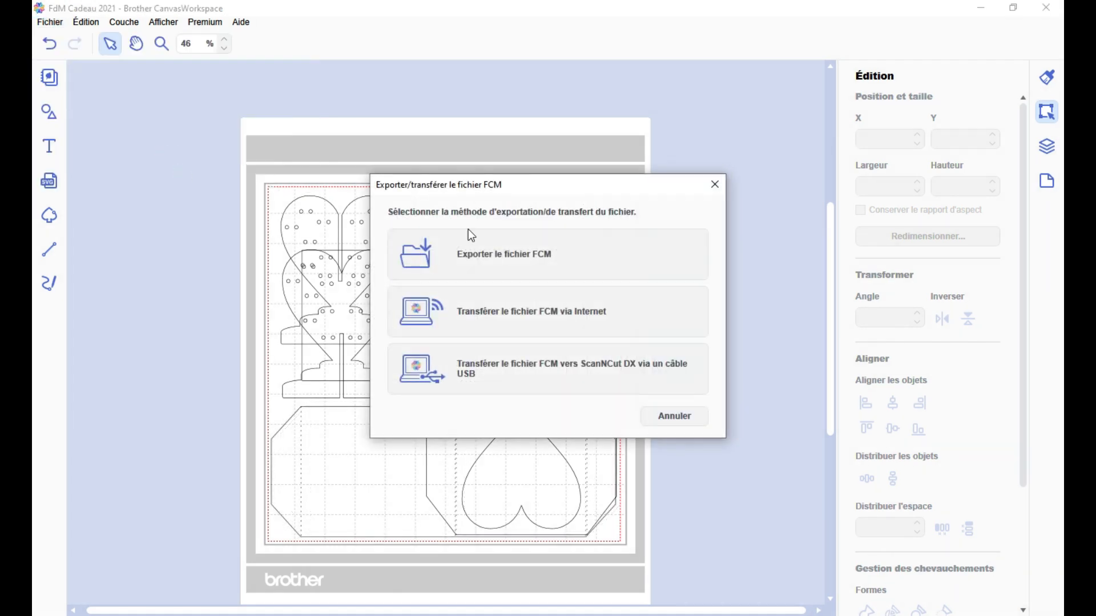